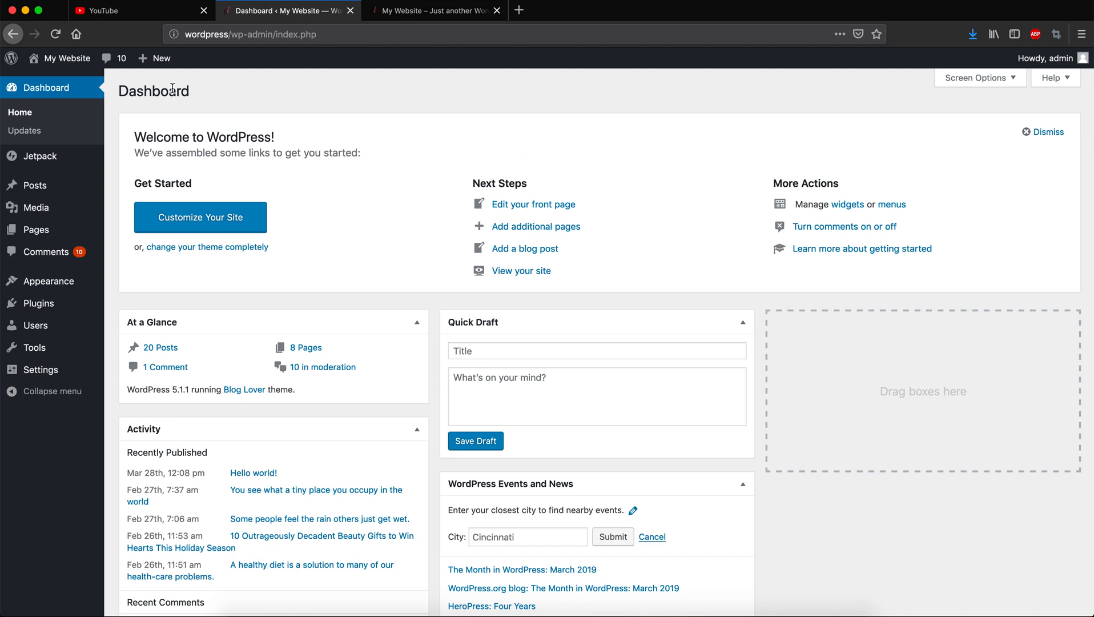
Open the Menus screen and review the existing menus, leaving Header Menu (Primary) loaded.
mouse_move(55, 281)
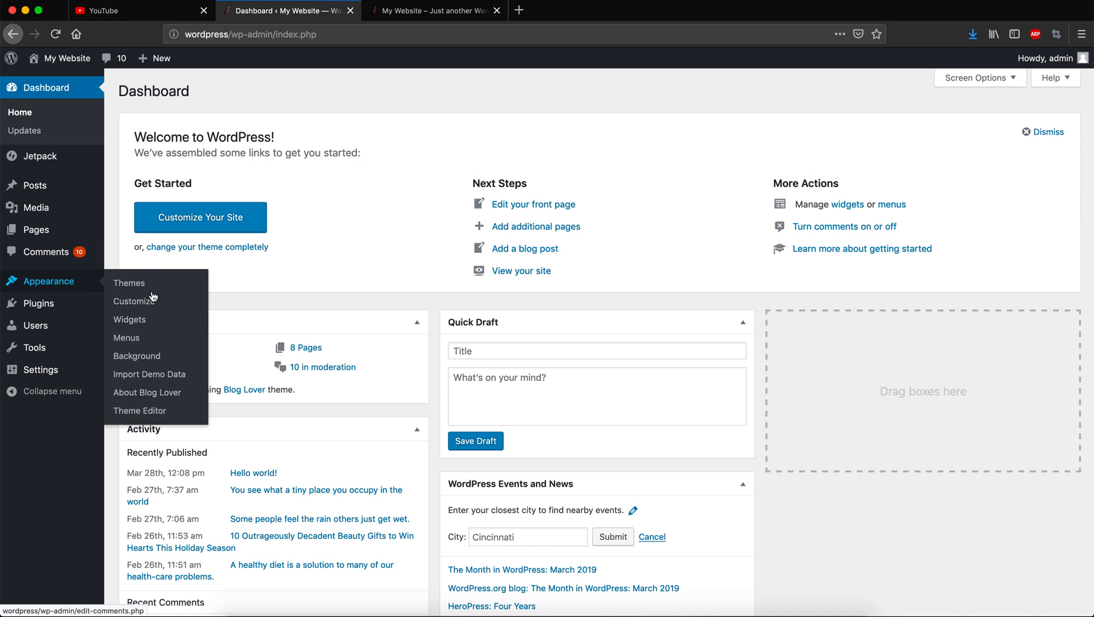
click(127, 338)
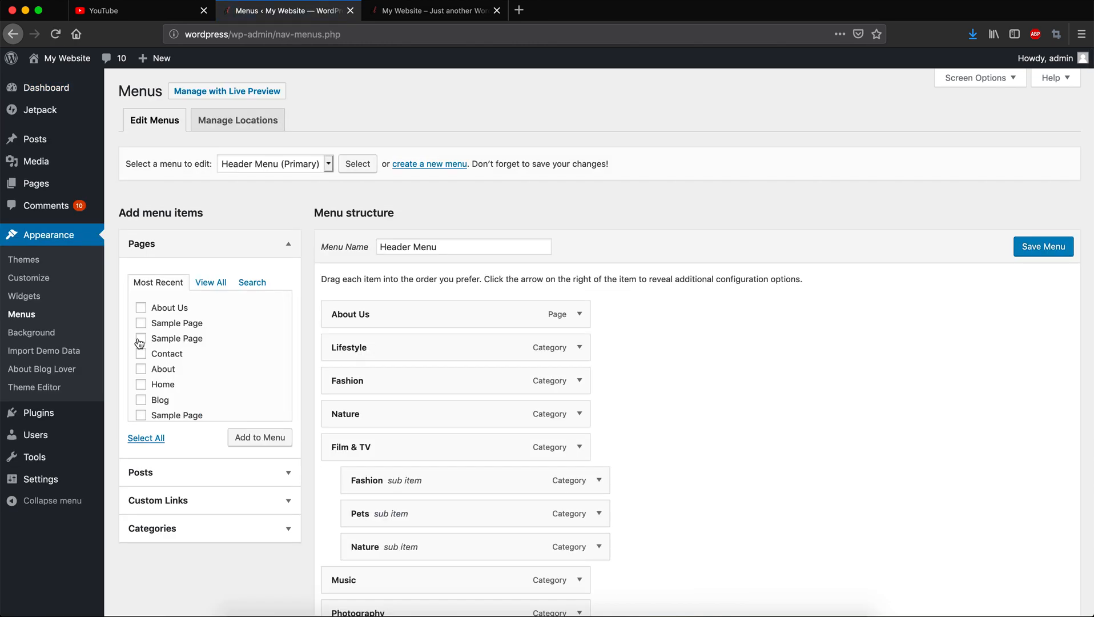
click(289, 163)
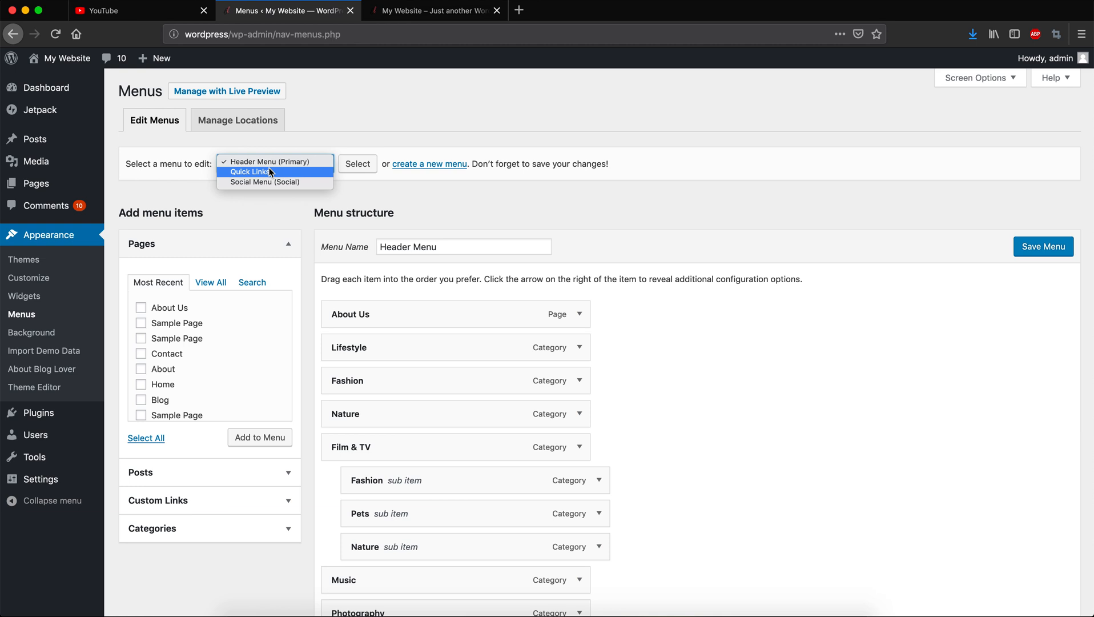
click(366, 101)
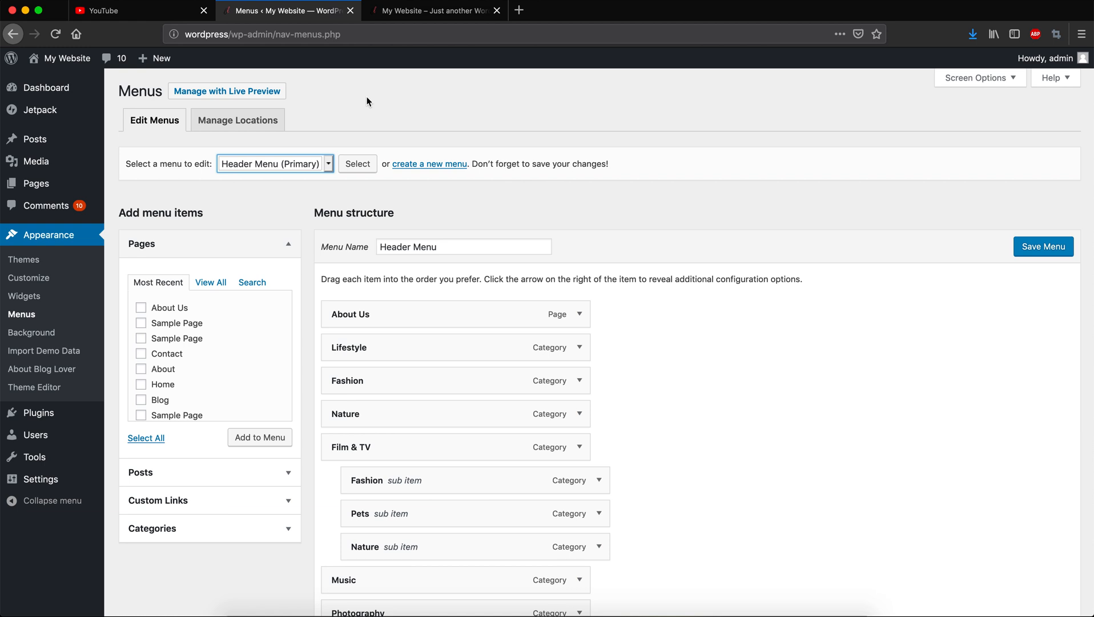
click(464, 113)
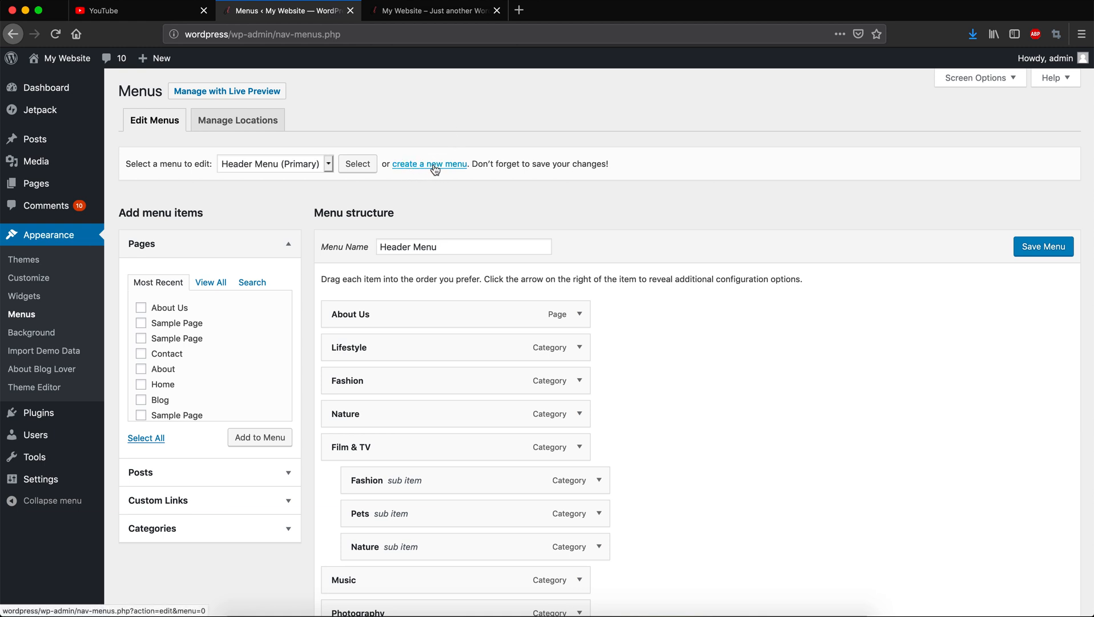
Browse the live Blog Lover homepage from the main navigation bar down to the footer Quick Links.
click(431, 11)
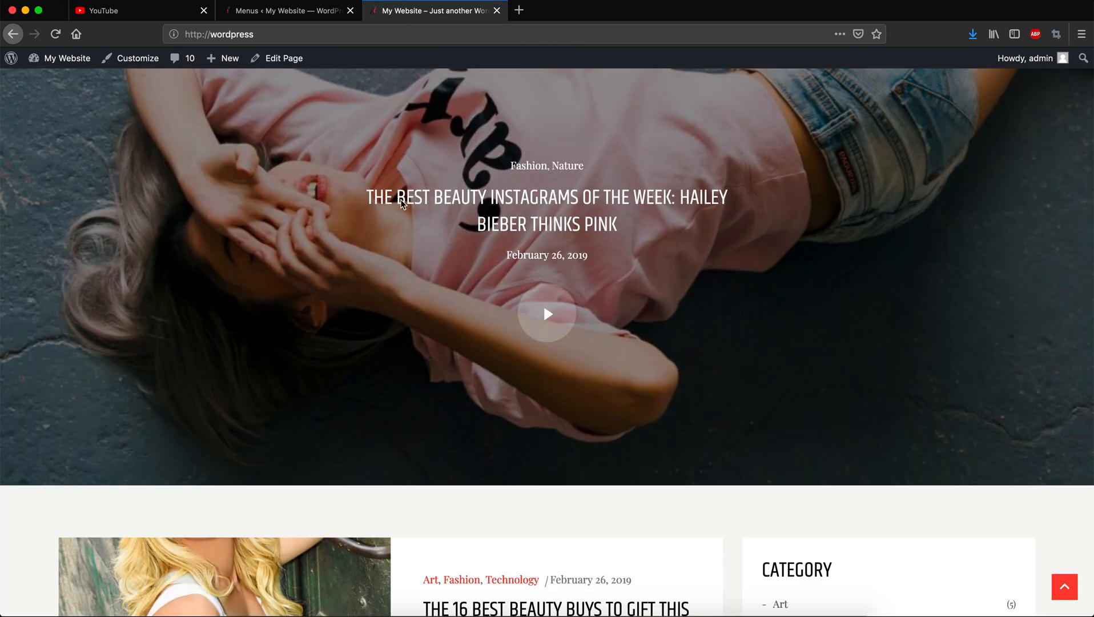
scroll(418, 273, down, 10)
scroll(419, 278, up, 10)
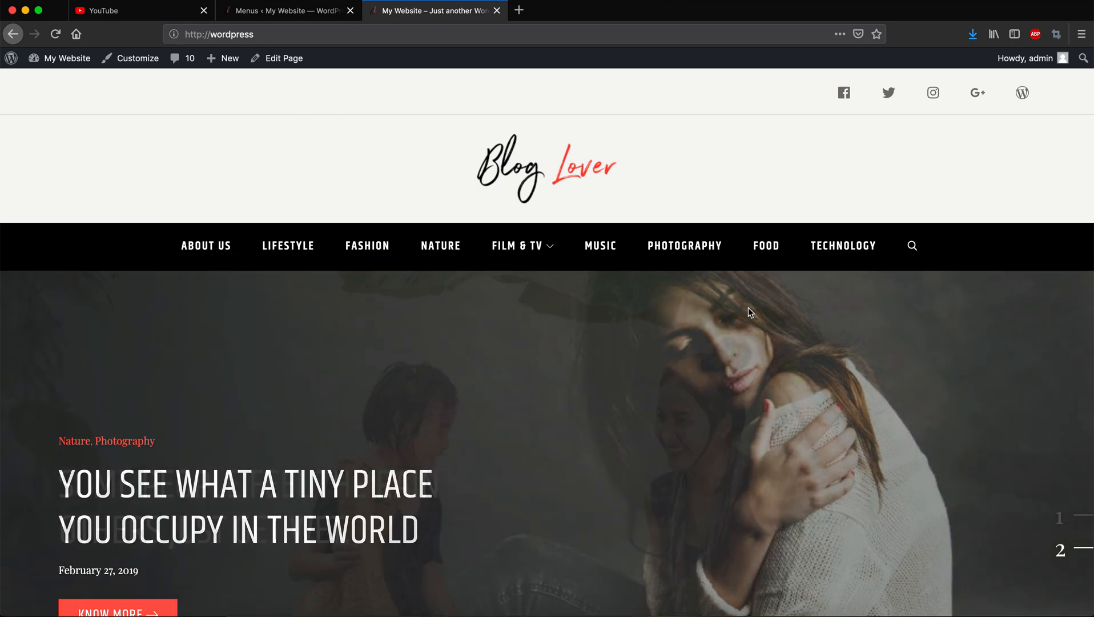
scroll(750, 313, down, 15)
scroll(750, 312, down, 7)
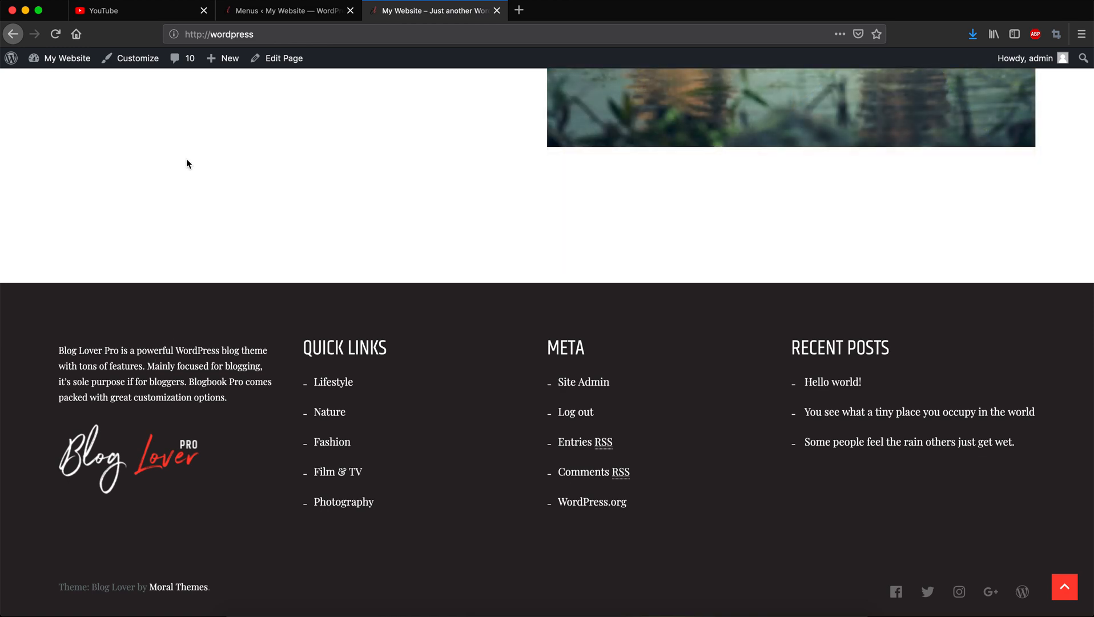
click(255, 8)
Check Menu Settings showing Header Menu at the Primary location, then begin a new menu.
scroll(572, 344, down, 5)
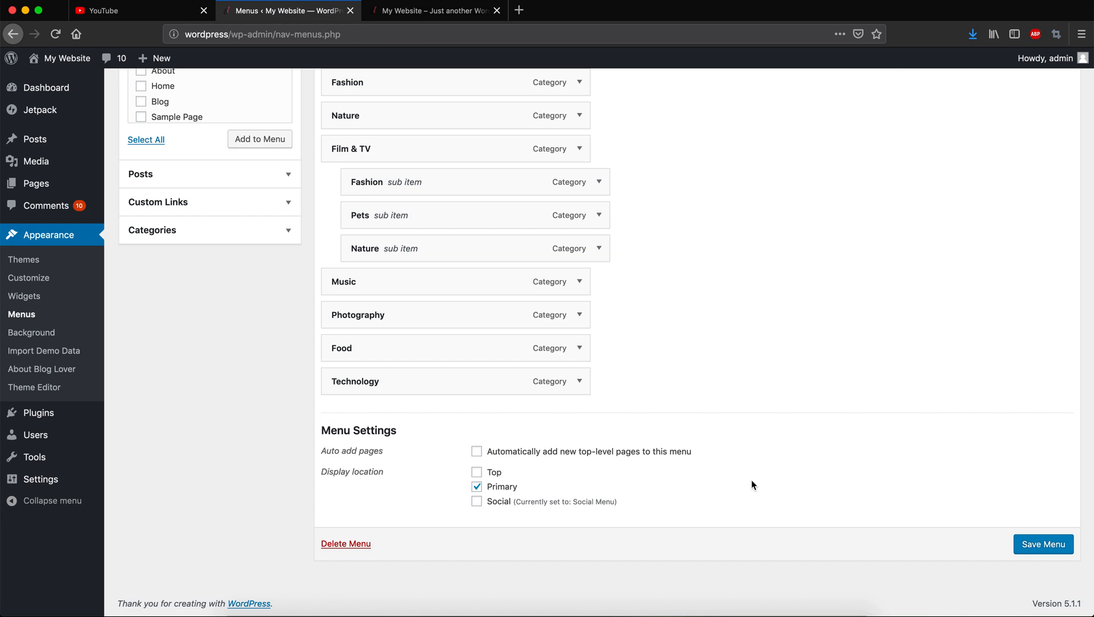
scroll(904, 217, up, 5)
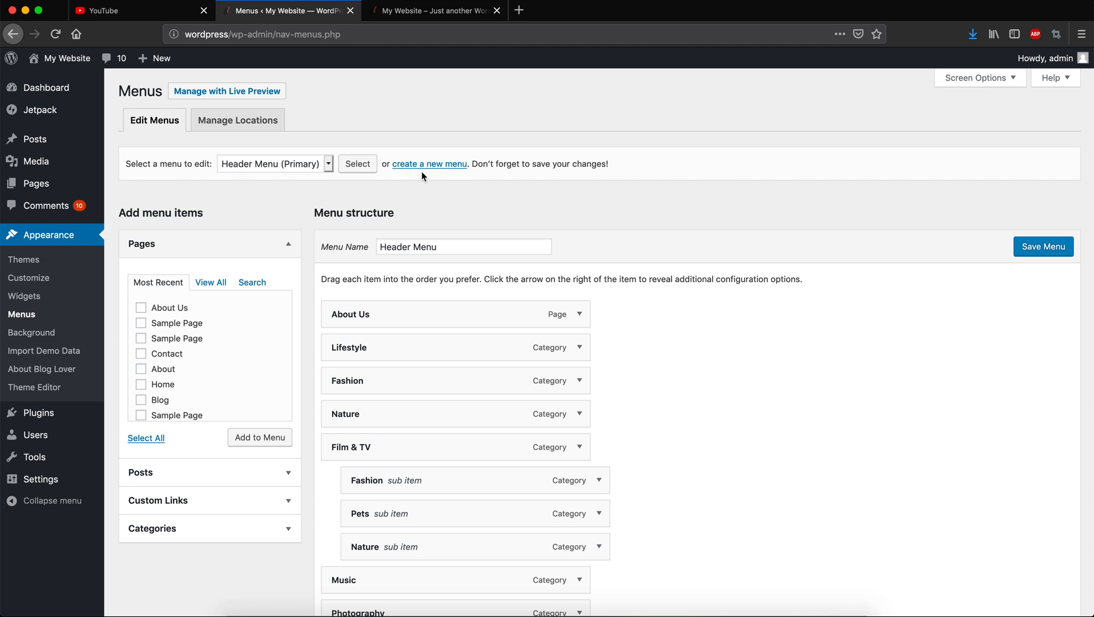
click(435, 166)
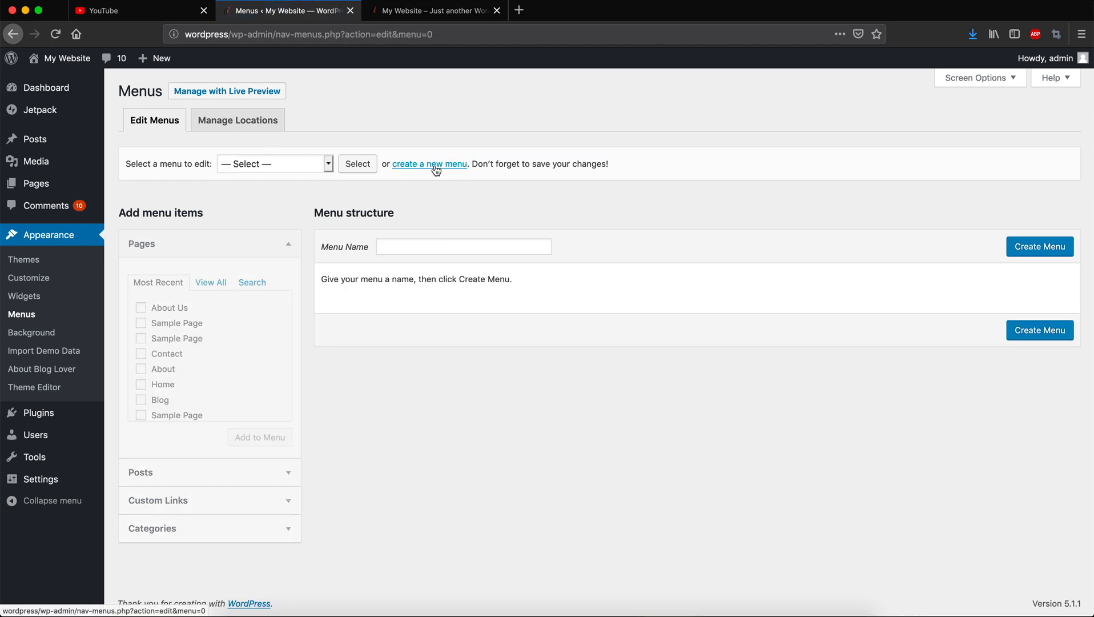
Create a new empty menu named 'Top Menu'.
click(406, 249)
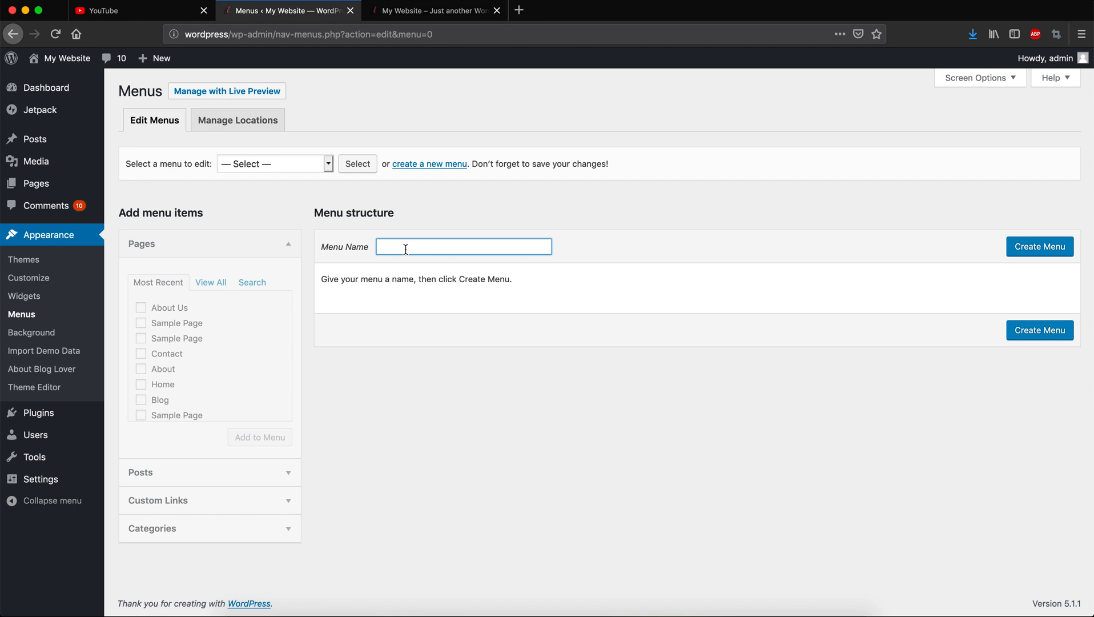
text(Top Menu)
click(1030, 246)
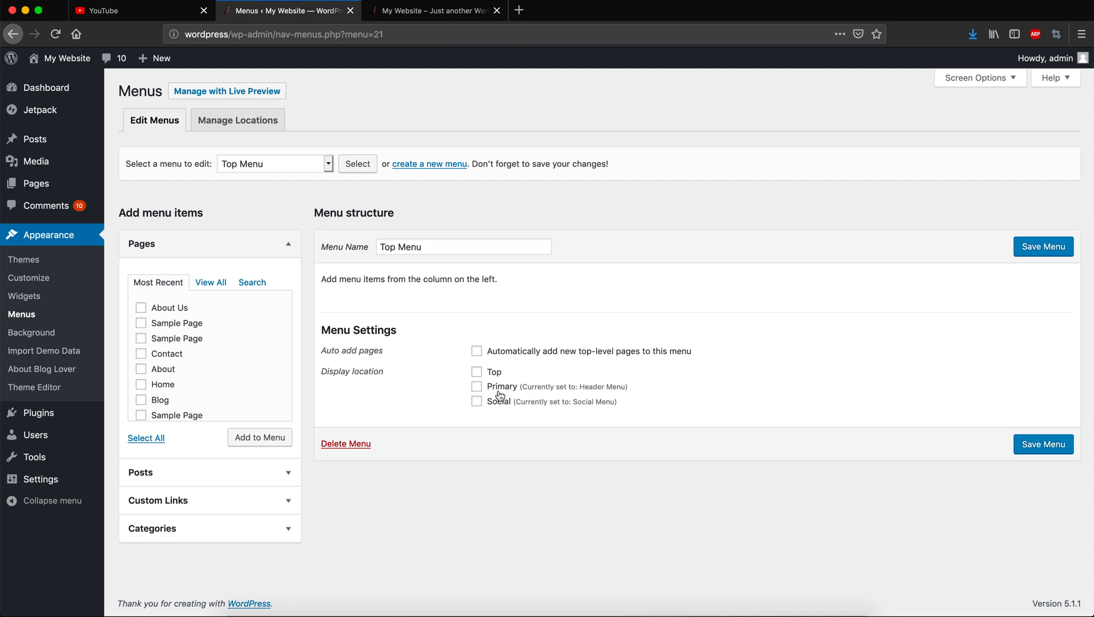
Assign Top Menu to the Top location and add the About, Blog, Contact and About Us pages.
drag(442, 245, 341, 244)
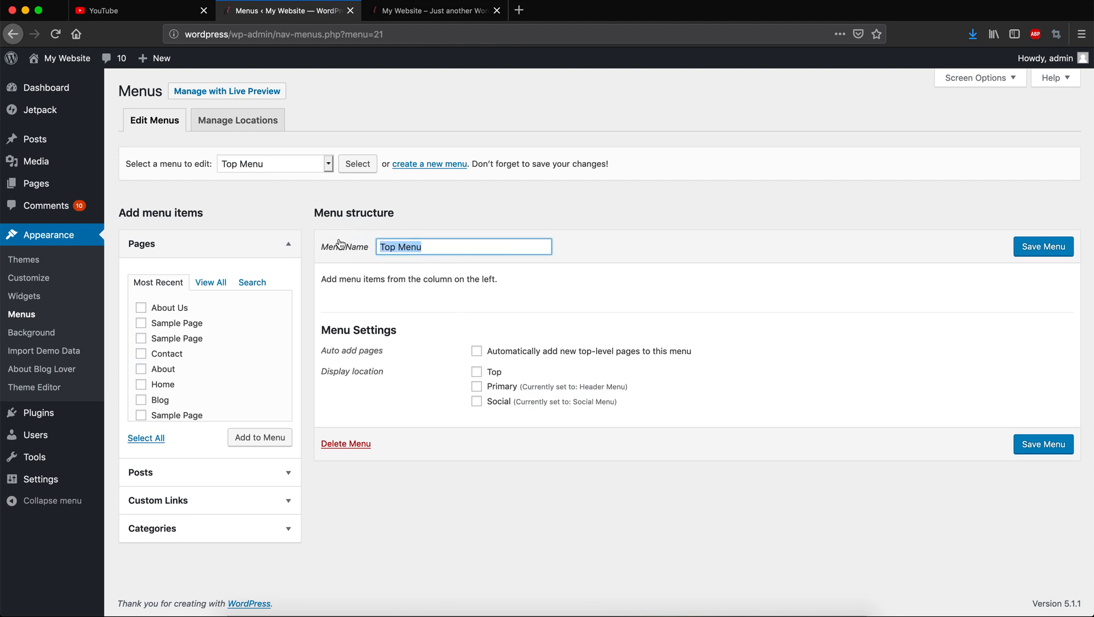
click(497, 376)
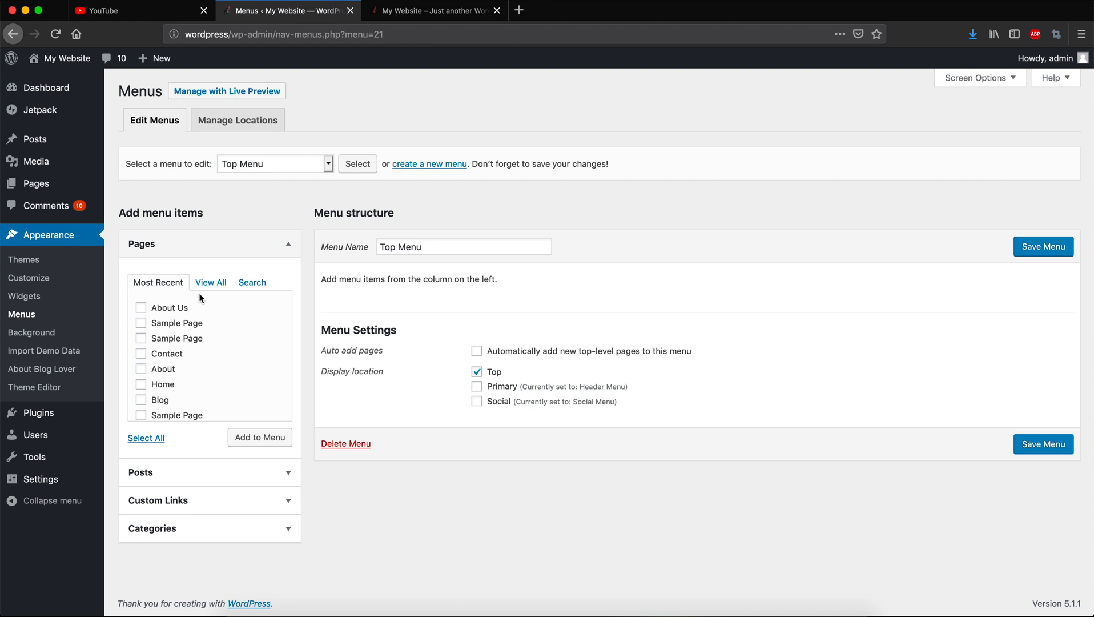
click(143, 372)
click(142, 402)
scroll(204, 367, down, 1)
scroll(205, 367, up, 1)
click(142, 357)
click(141, 310)
click(248, 443)
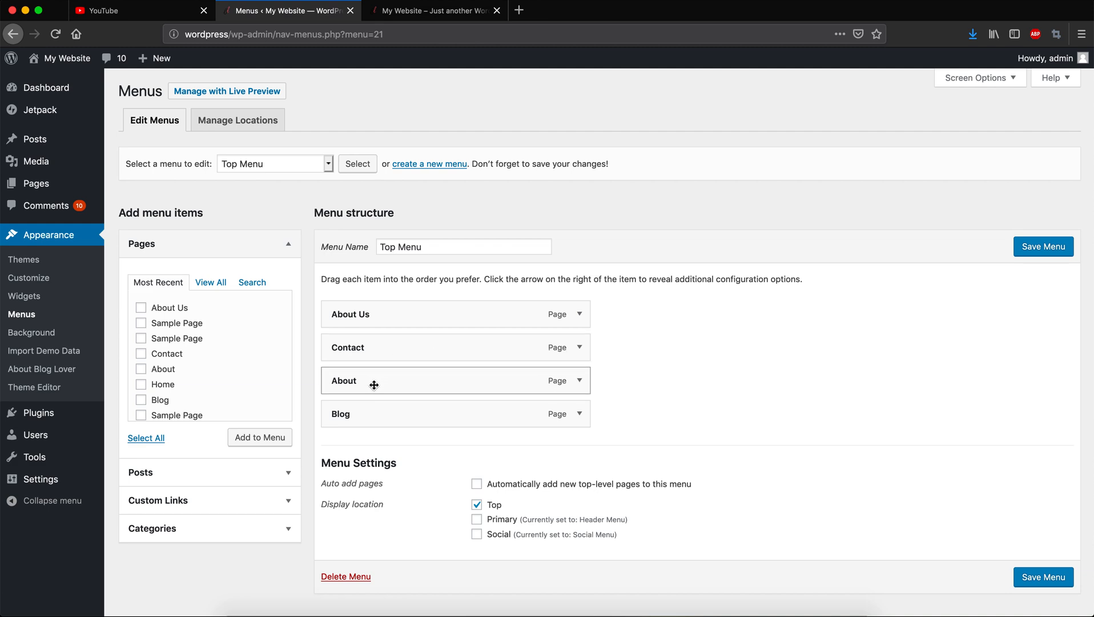
Remove the About item, move Blog above Contact, and save Top Menu.
click(580, 382)
click(344, 497)
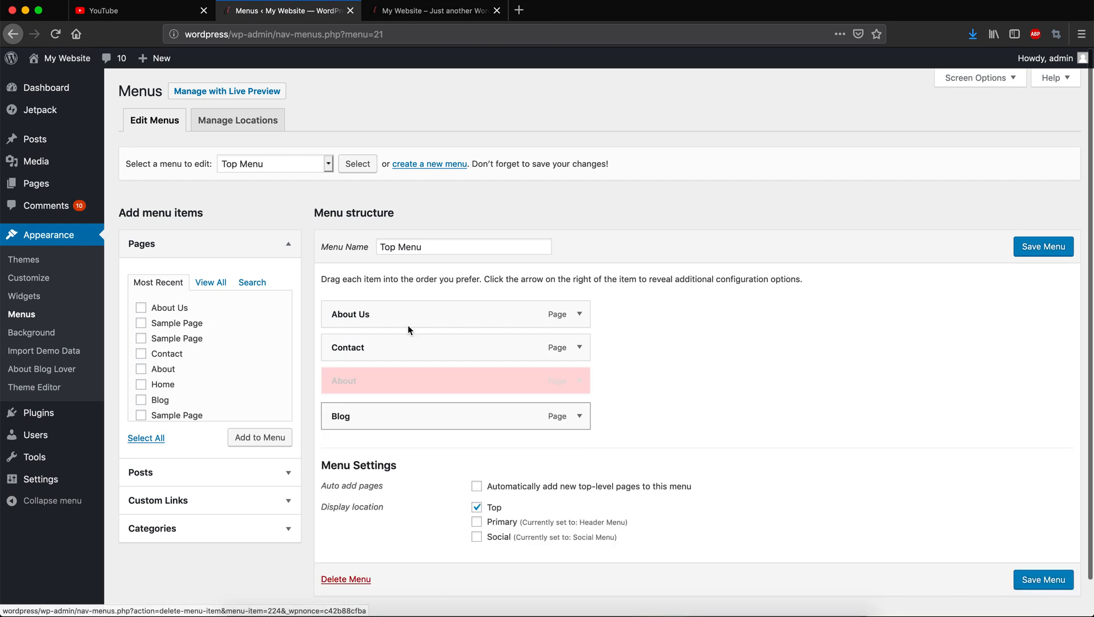
drag(337, 385, 337, 348)
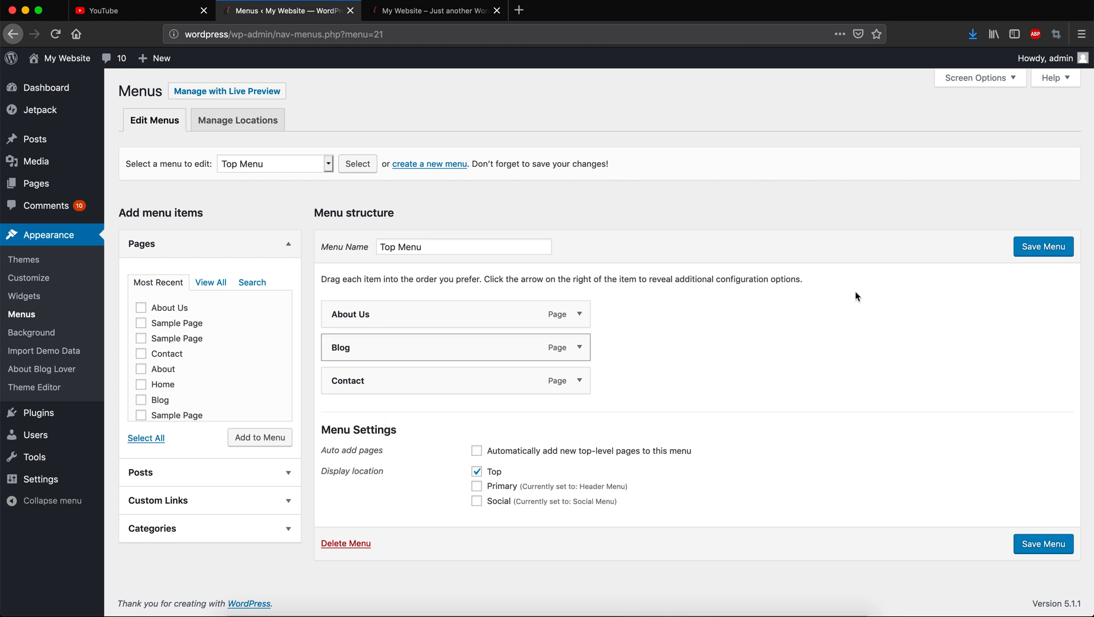
click(1043, 248)
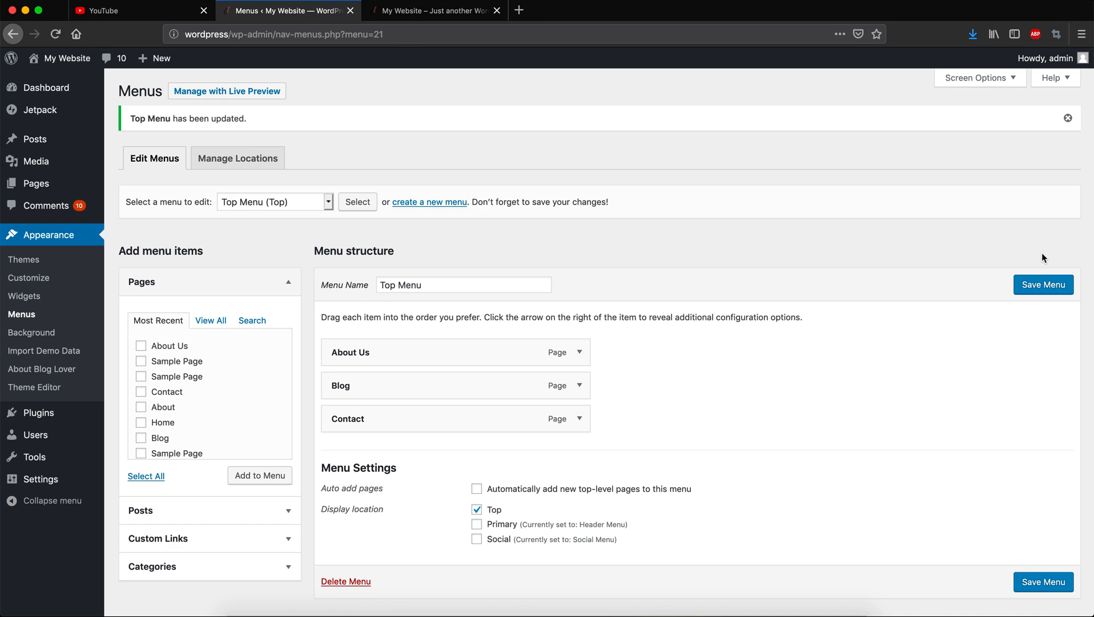
click(430, 16)
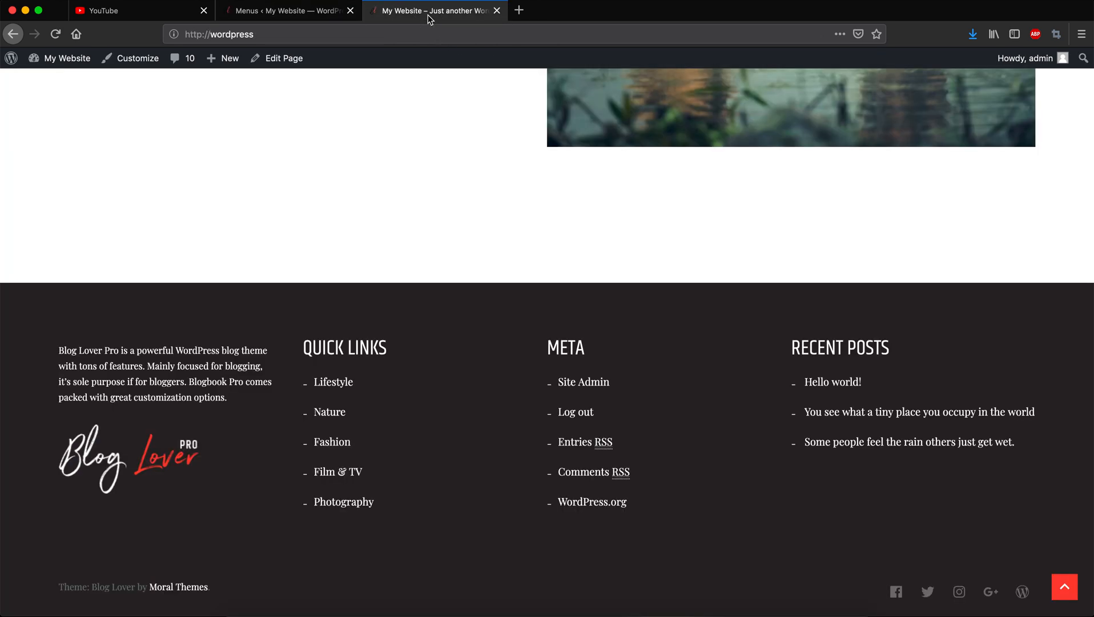
Reload the live site to confirm About Us, Blog and Contact appear above the header.
key(super+r)
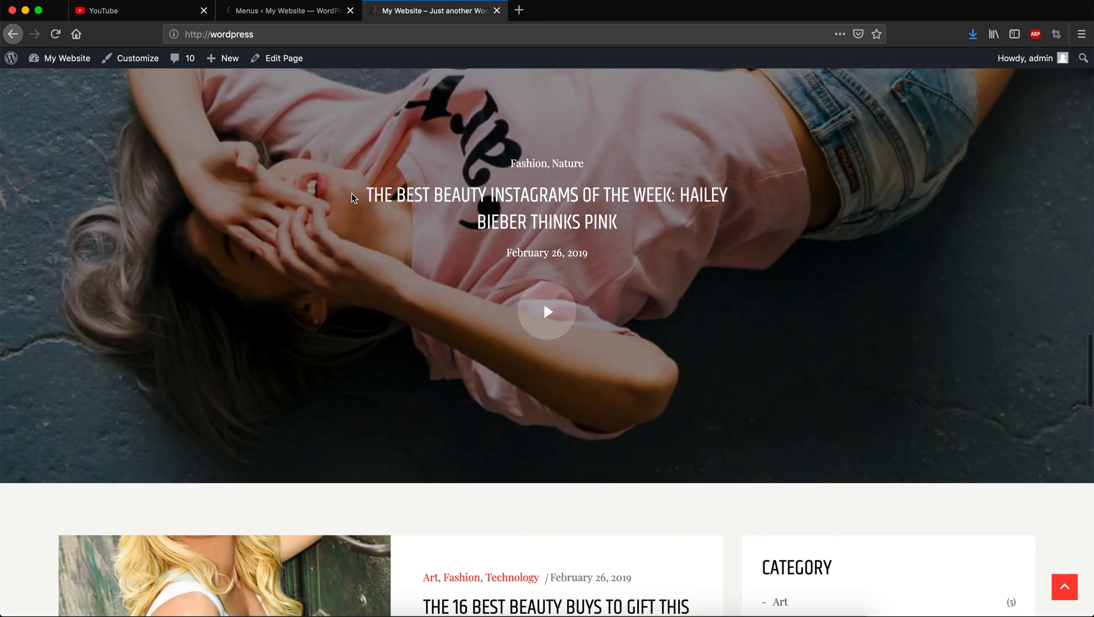
scroll(352, 194, up, 20)
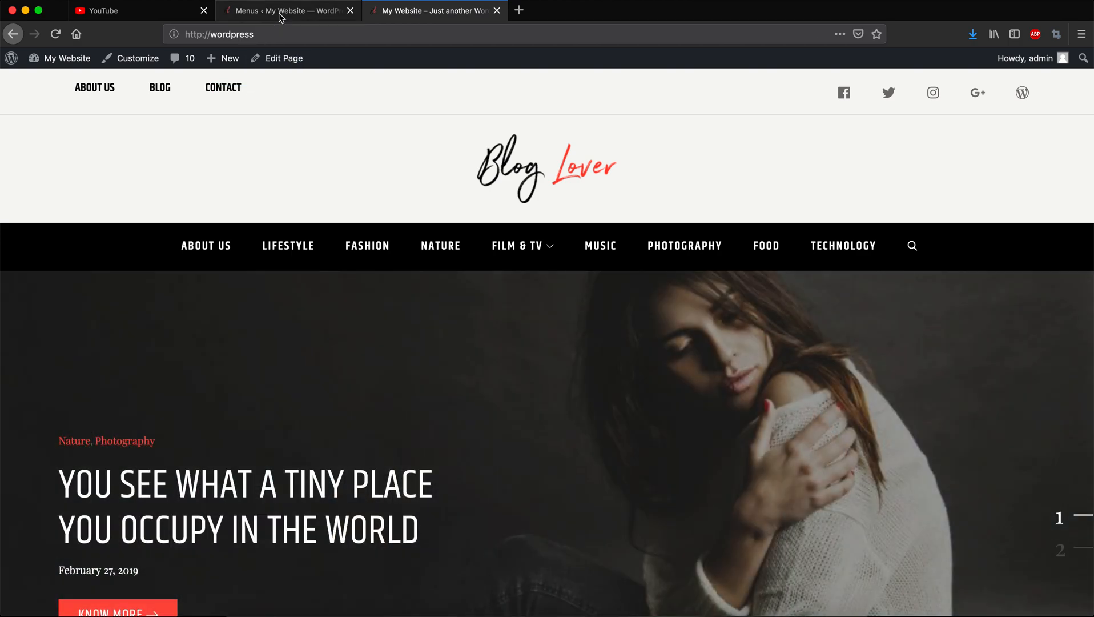
click(281, 14)
click(286, 202)
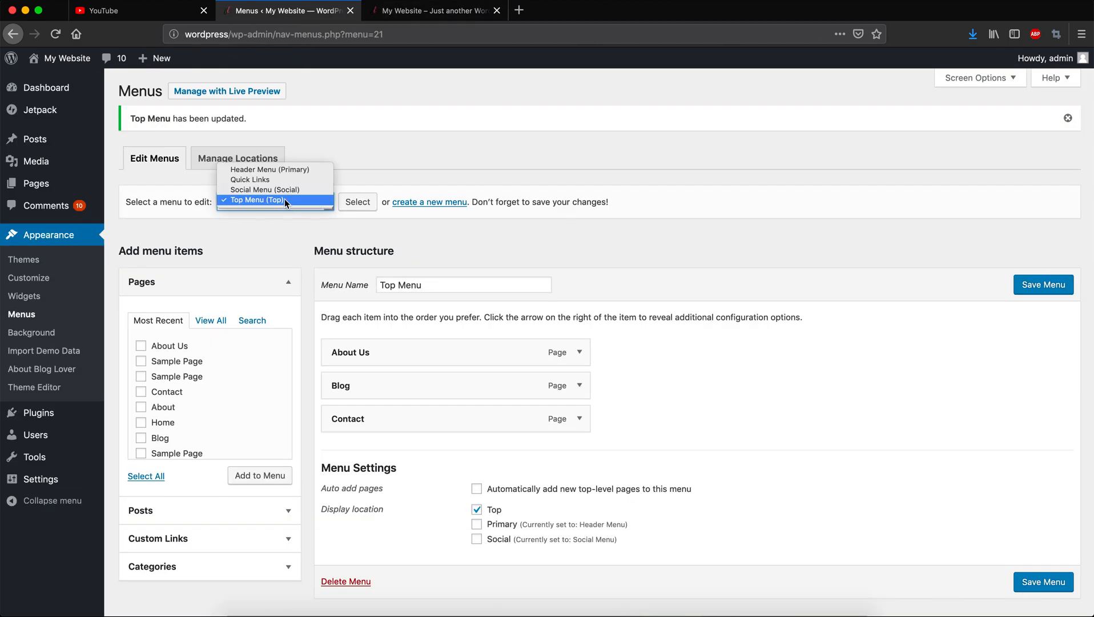
Load Header Menu (Primary) for editing and compare it with the live site.
click(273, 170)
click(360, 203)
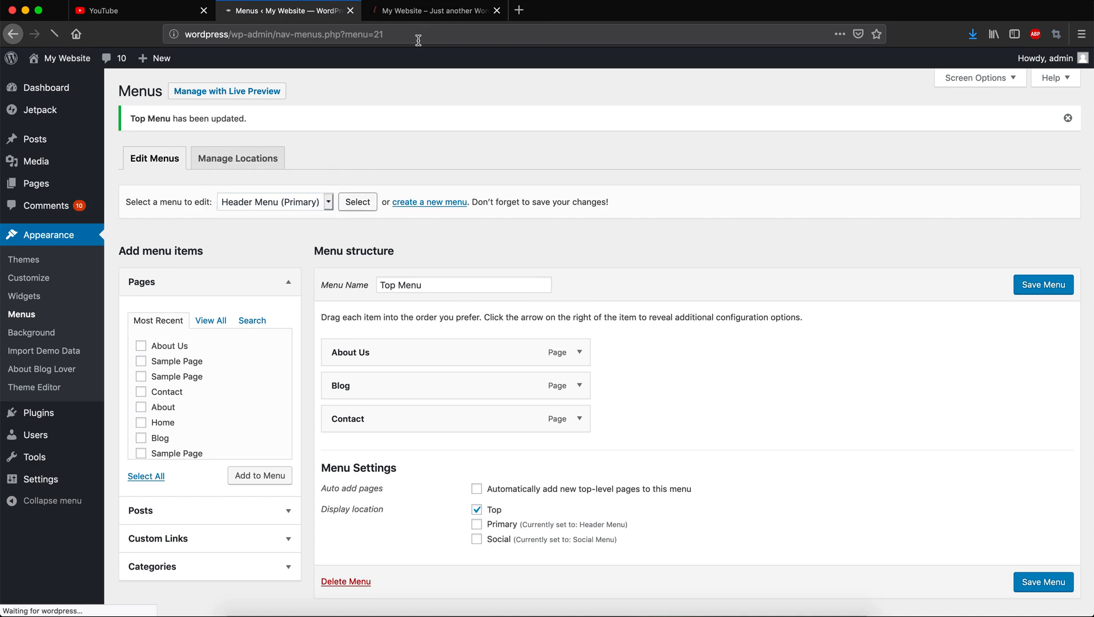
click(431, 11)
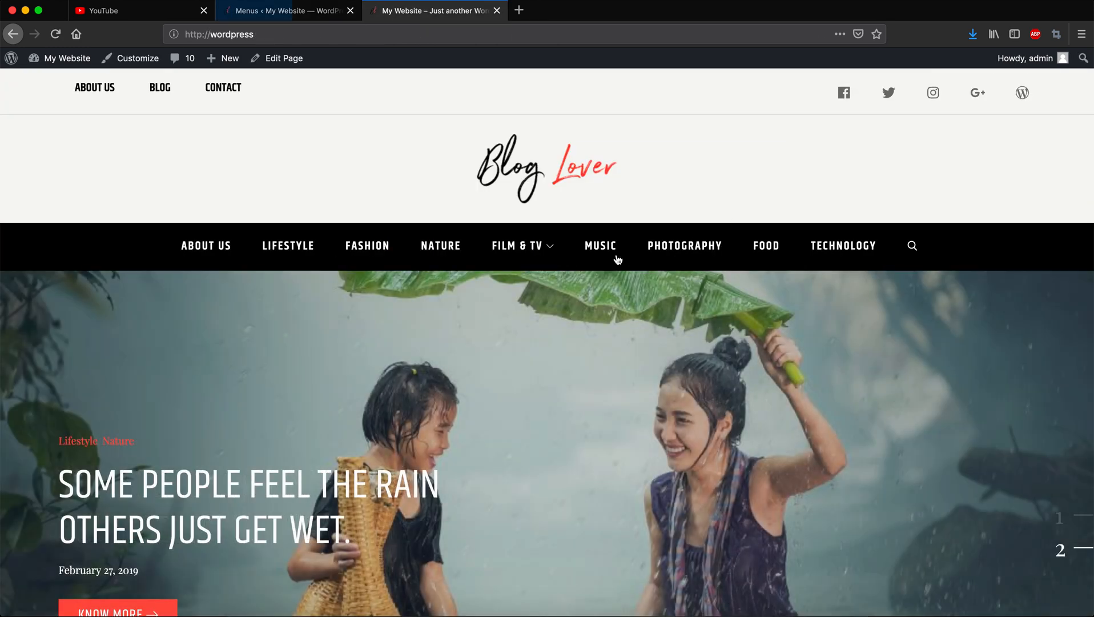
click(289, 17)
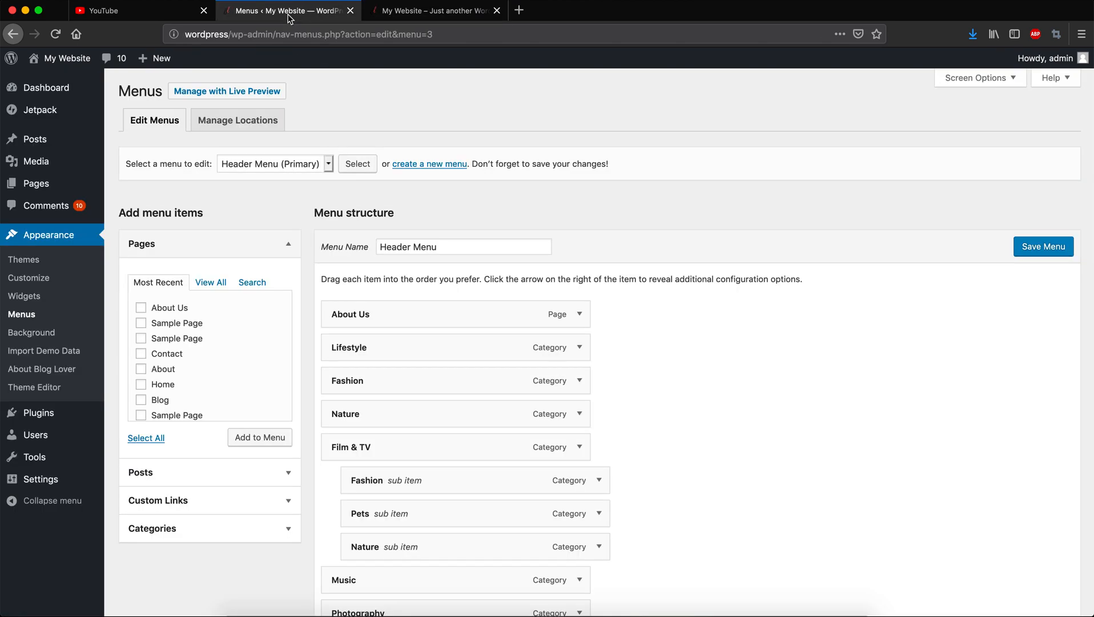
Try nesting Lifestyle under About Us, then return it to the top level.
scroll(540, 330, down, 3)
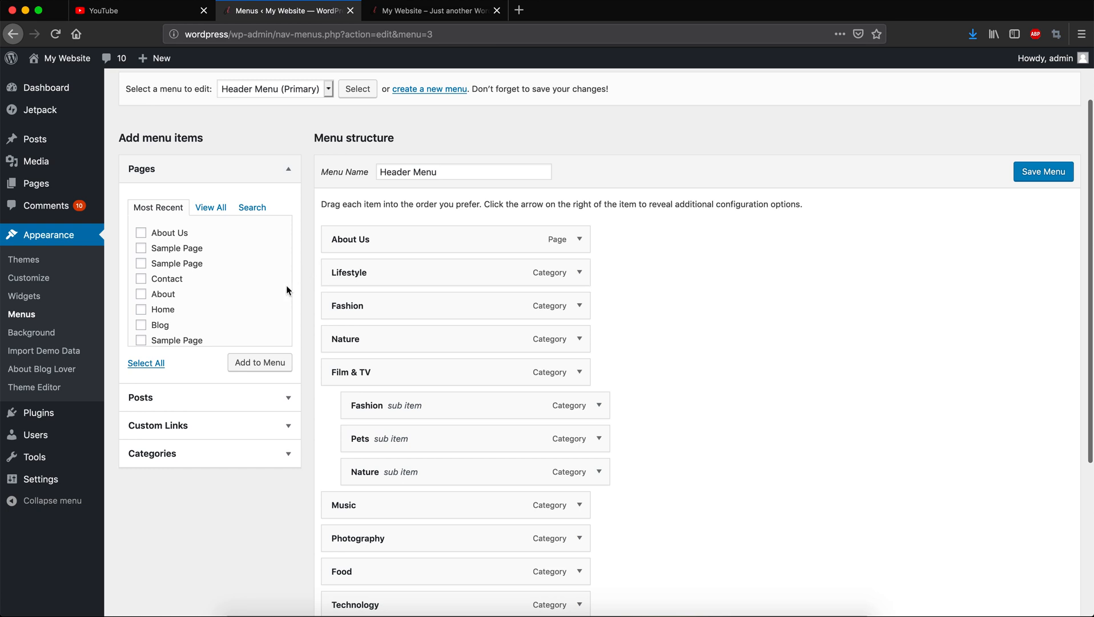
drag(358, 276, 380, 277)
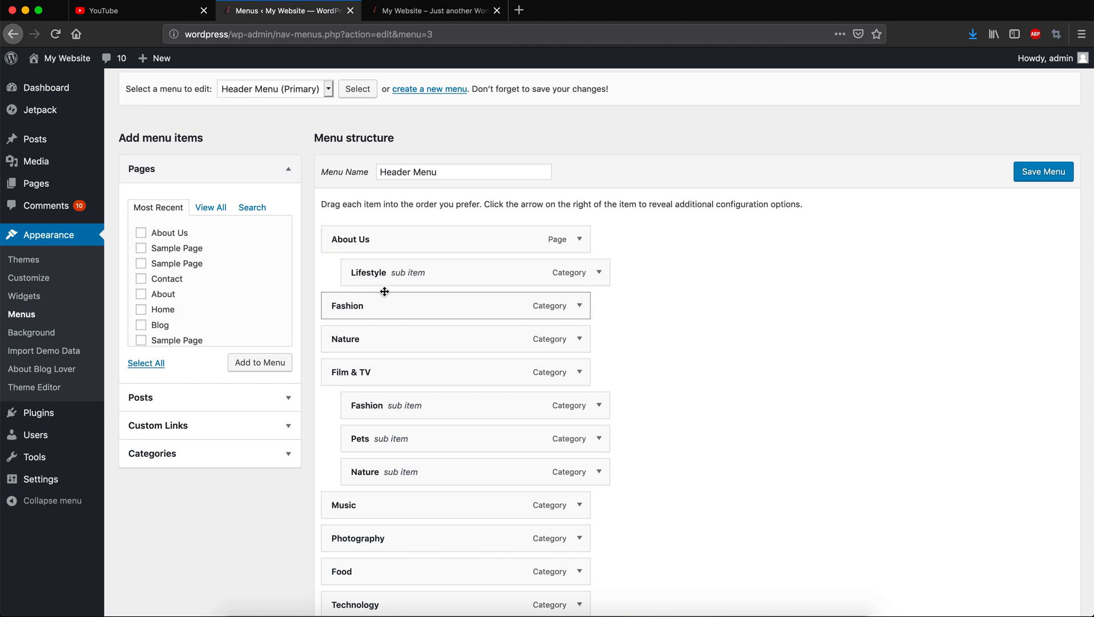
drag(376, 277, 349, 275)
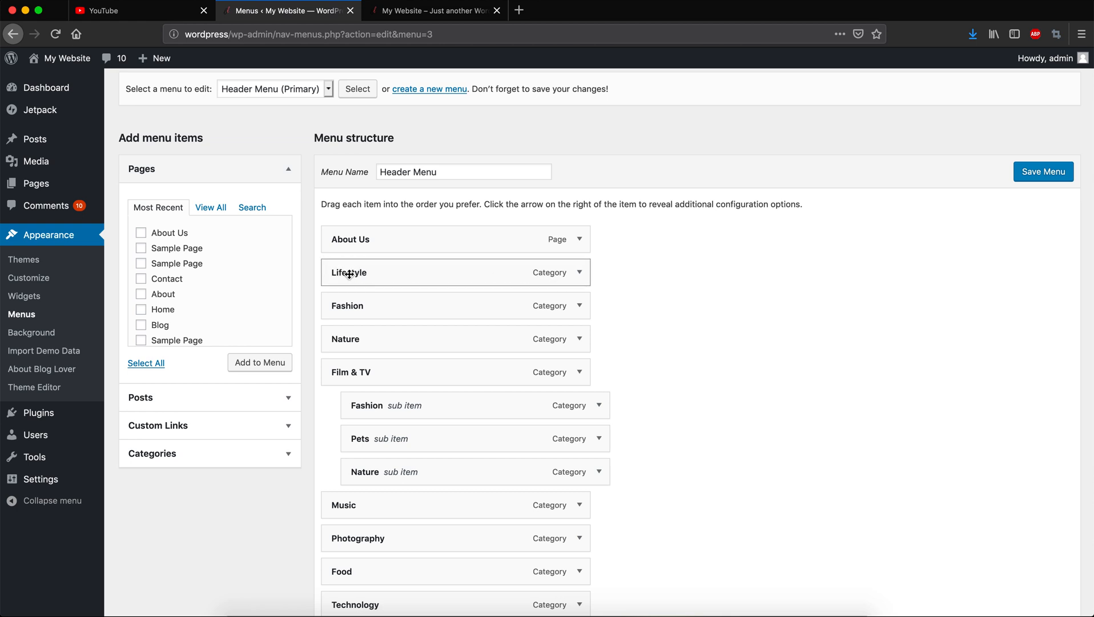
scroll(482, 435, down, 3)
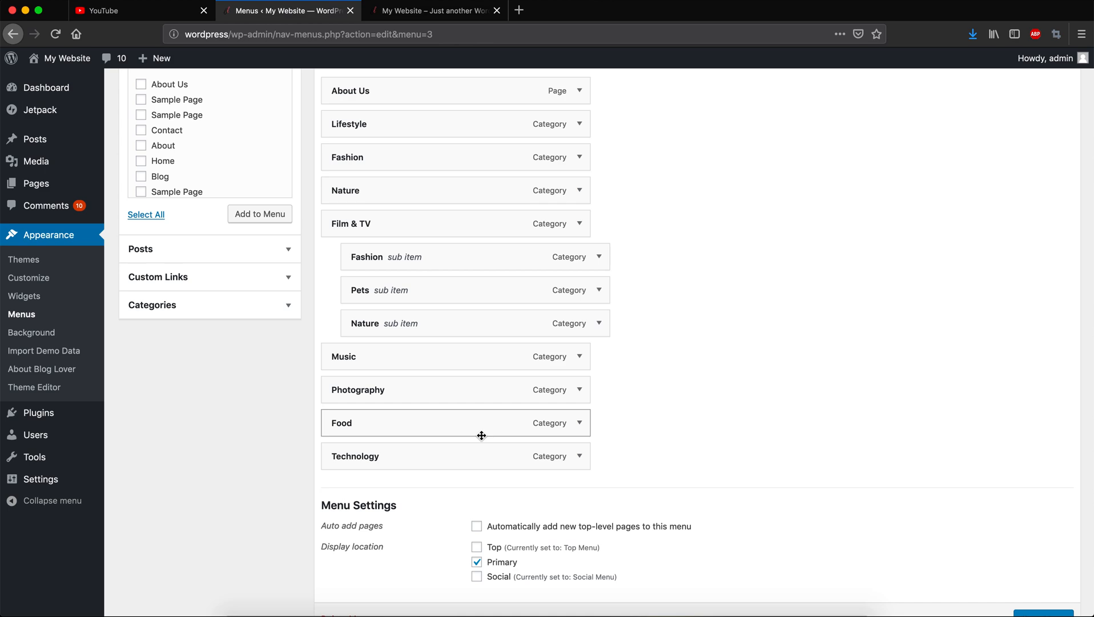
scroll(836, 391, down, 2)
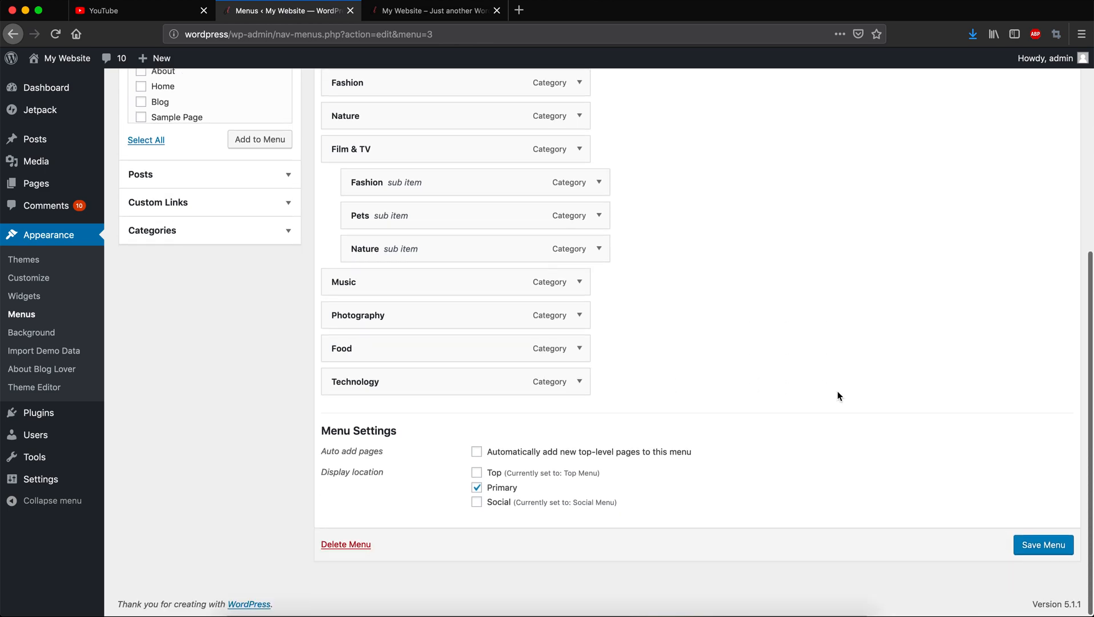
scroll(837, 391, up, 5)
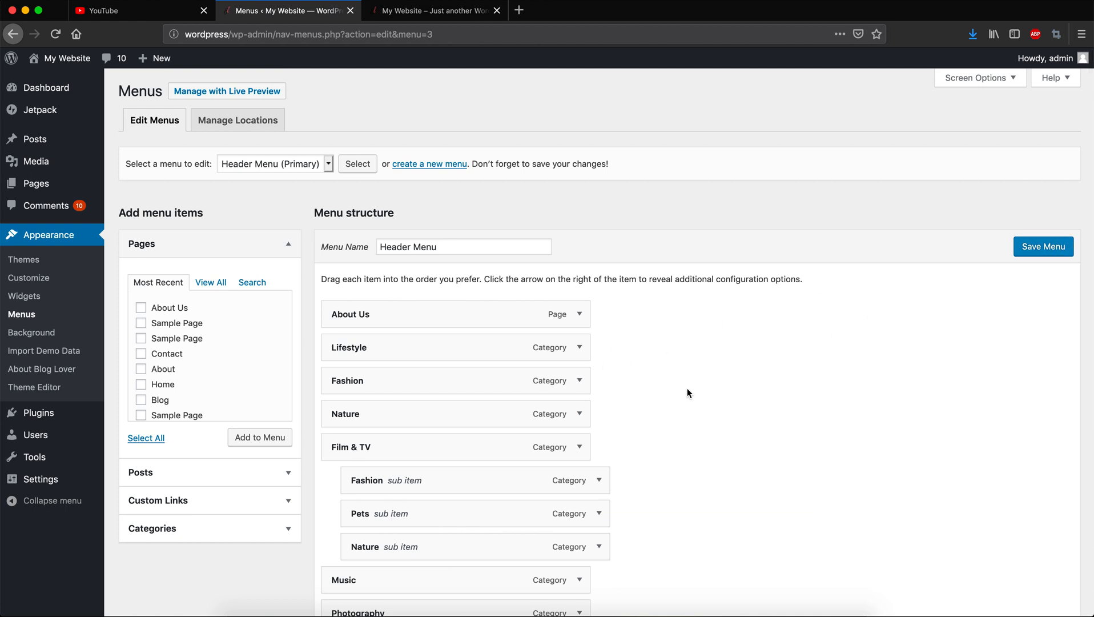
scroll(687, 388, down, 5)
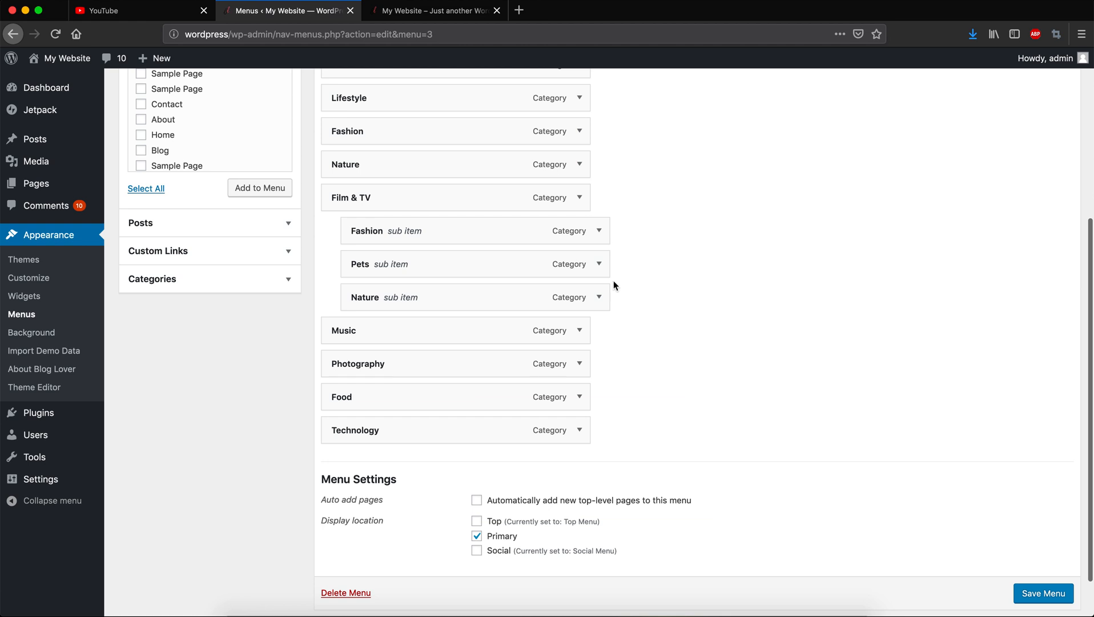
click(451, 10)
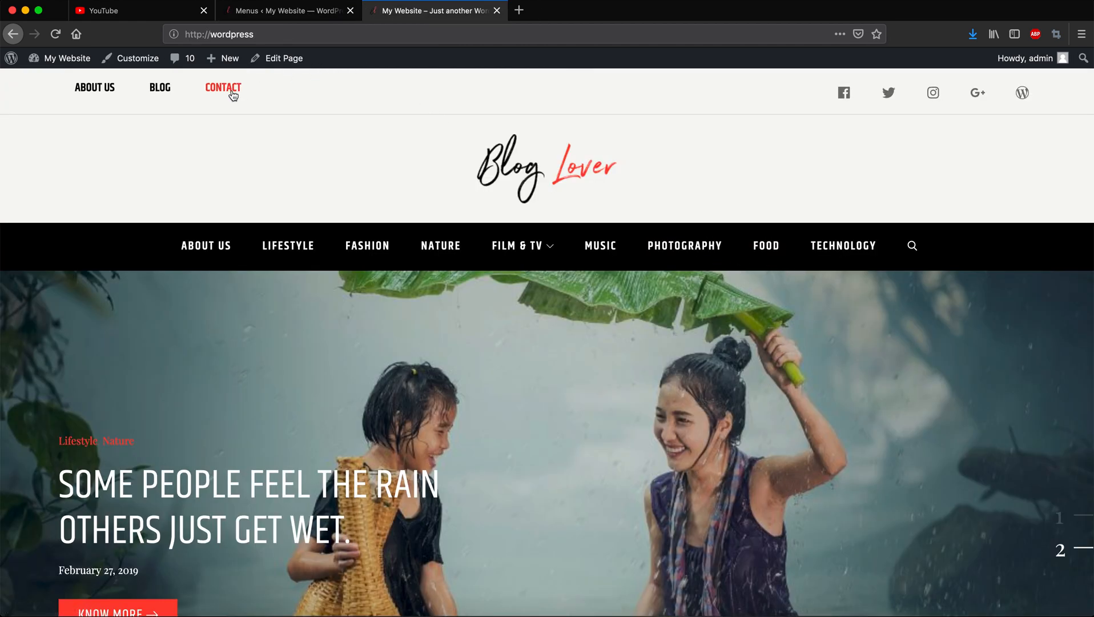
click(280, 15)
scroll(400, 172, up, 5)
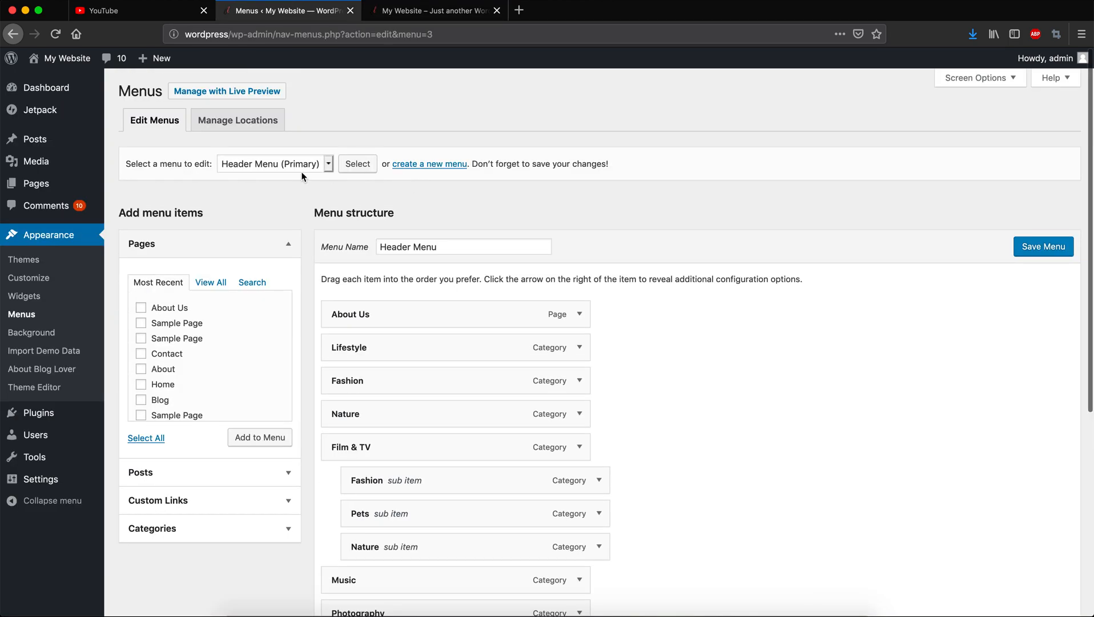
Load Top Menu (Top) for editing without saving, and expand the Categories panel.
click(295, 162)
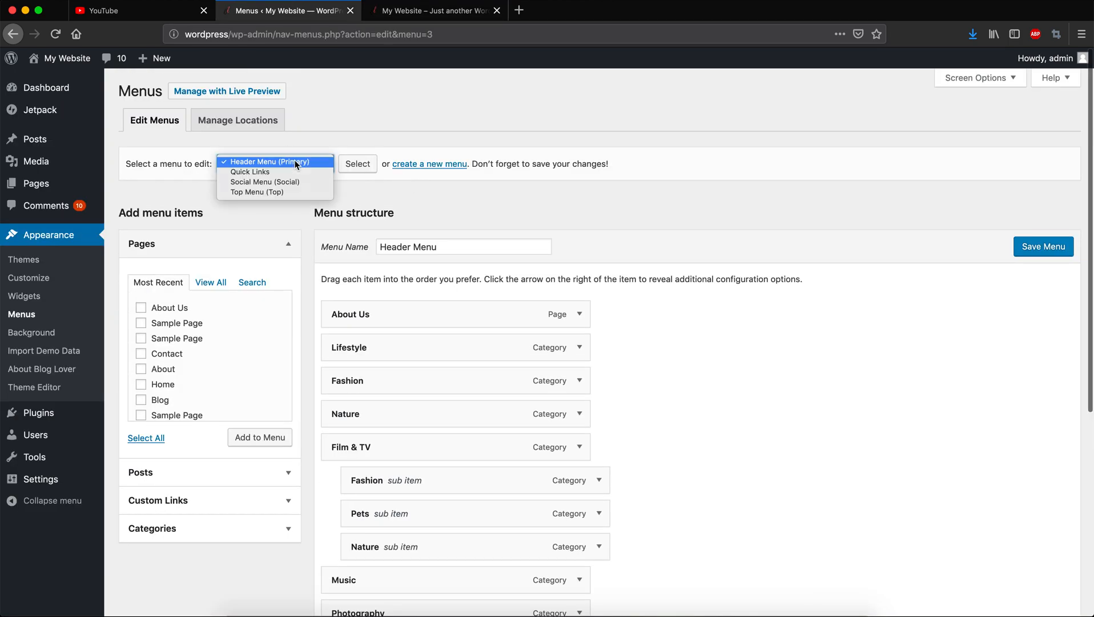
click(274, 191)
click(356, 165)
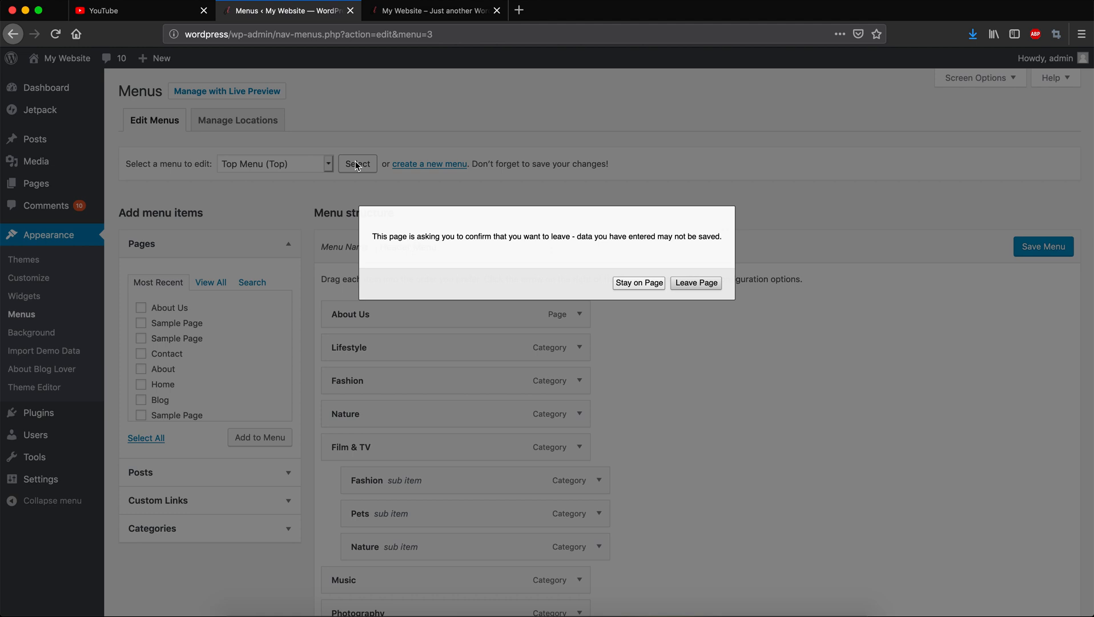
click(715, 284)
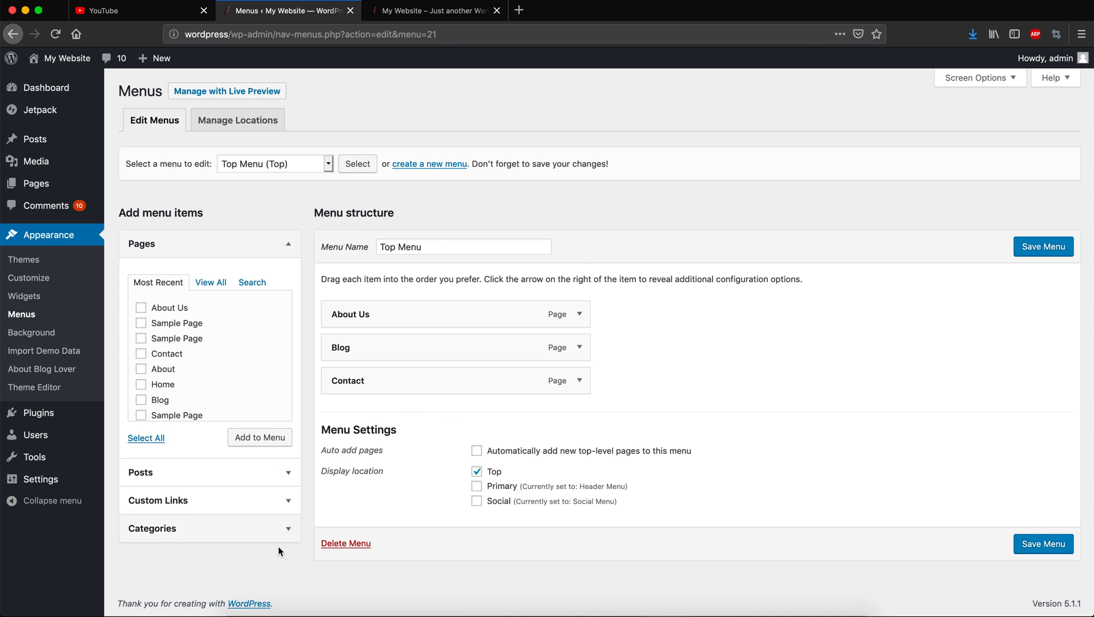
click(268, 529)
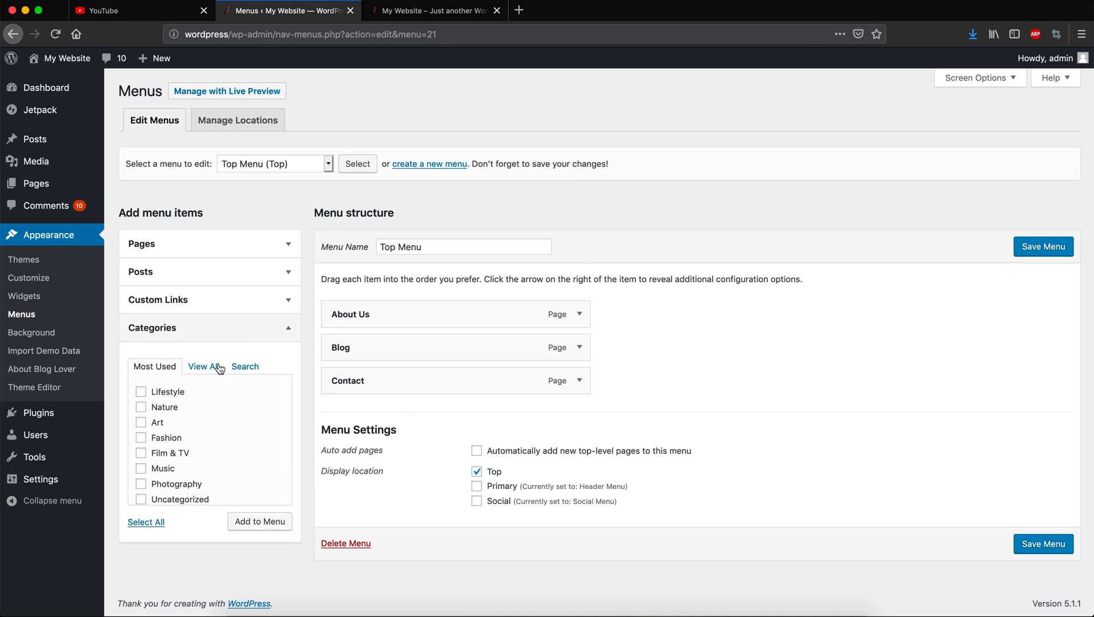
click(211, 307)
click(231, 345)
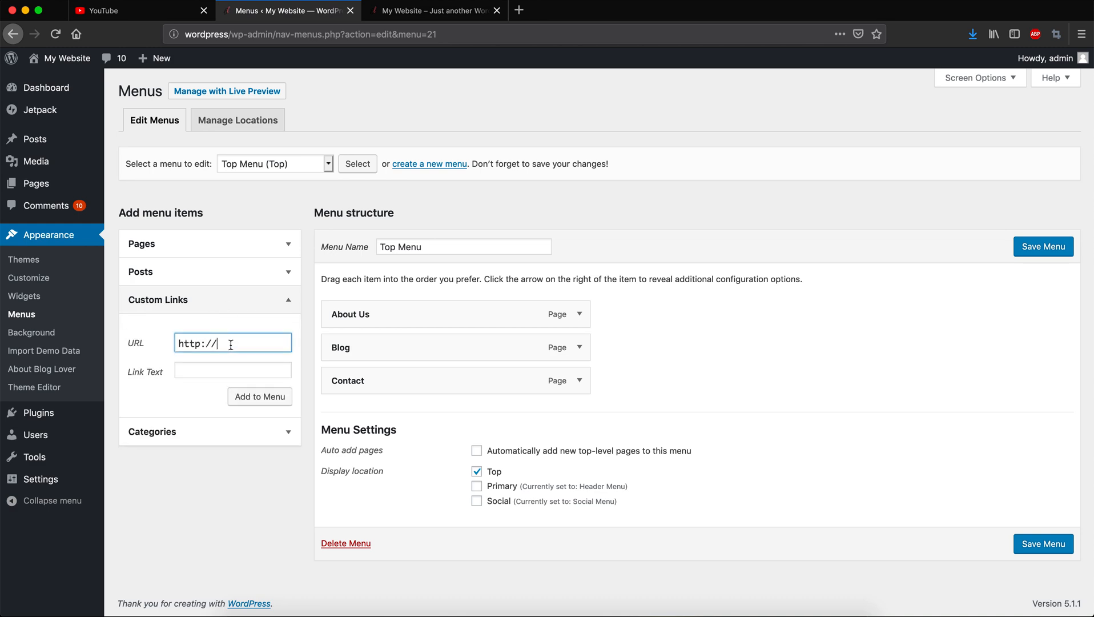
text(www.google.com)
click(216, 375)
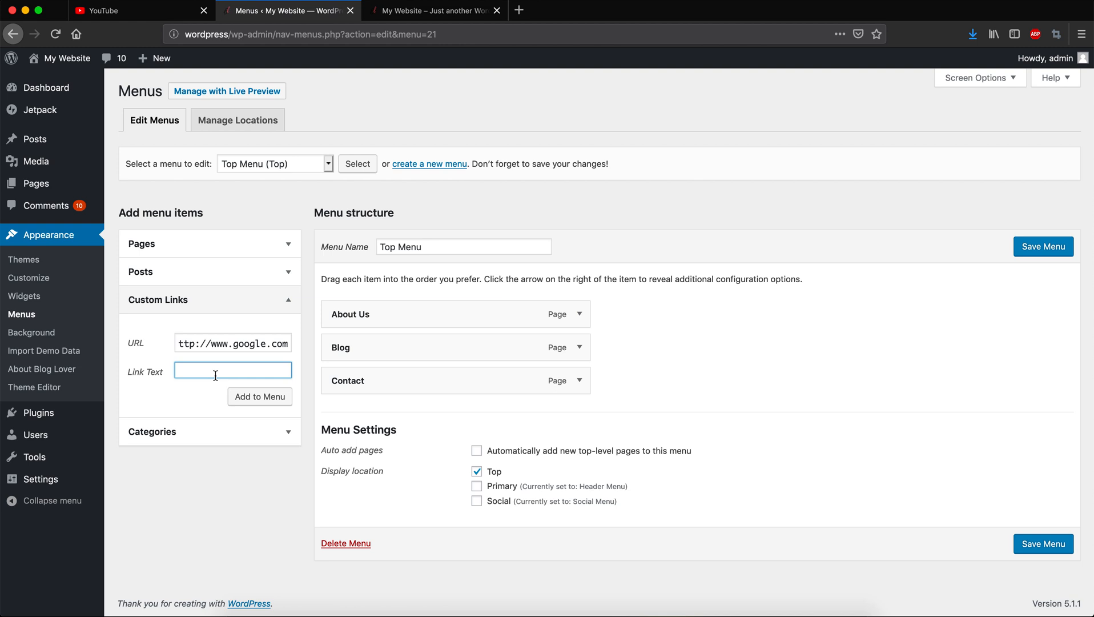
text(Google)
click(244, 400)
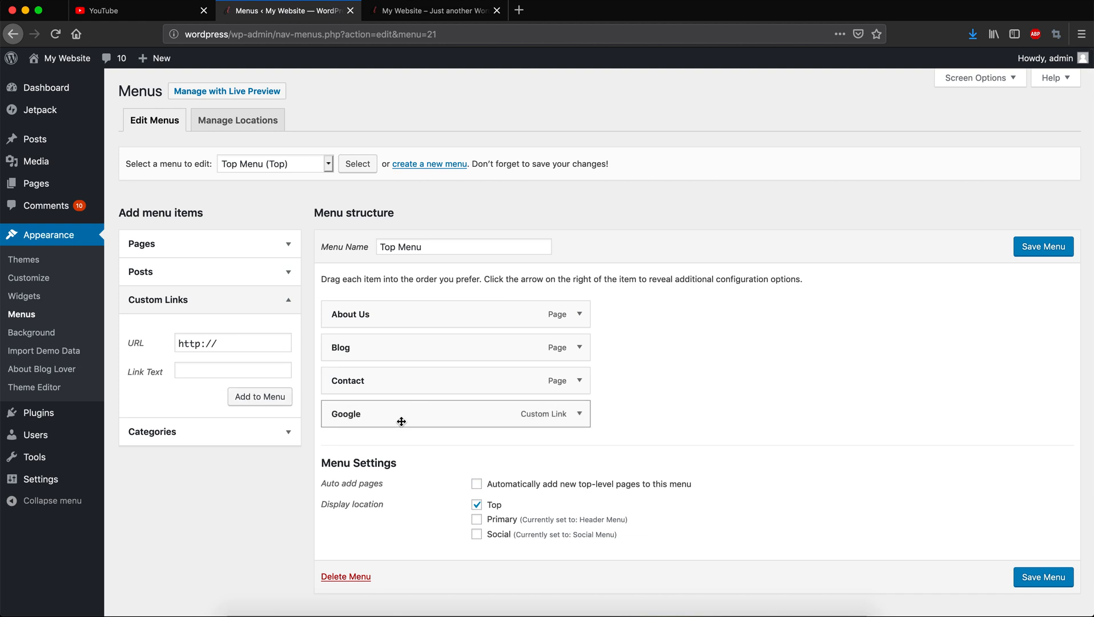
drag(351, 418, 352, 380)
click(1041, 250)
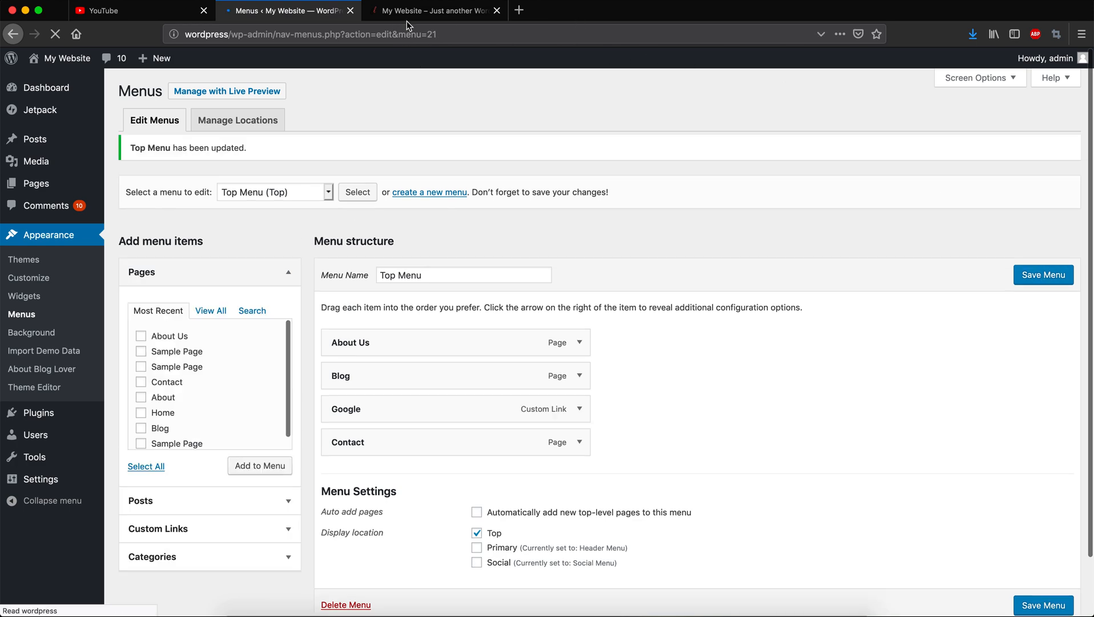
click(413, 17)
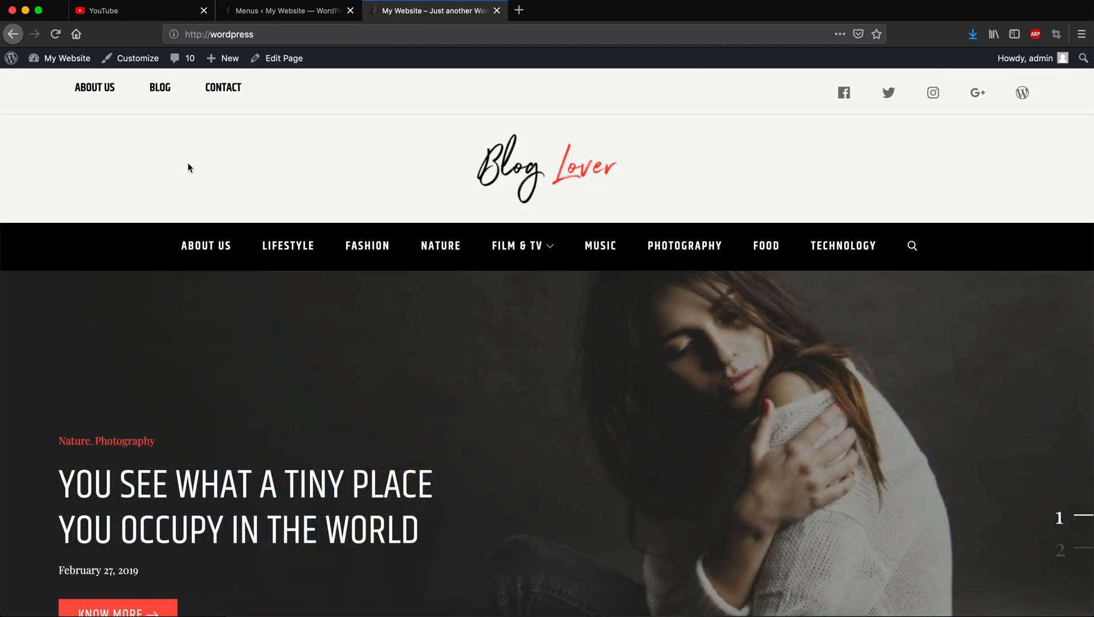
Reload the site, test the Google top-menu link, then go back to the menu editor.
key(super+r)
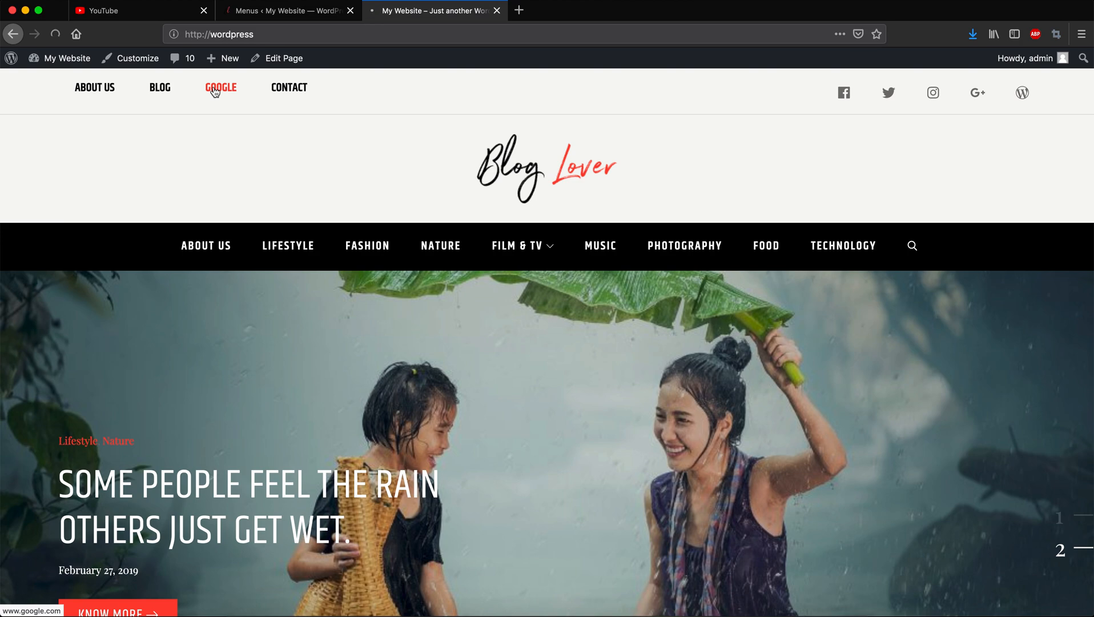
click(215, 91)
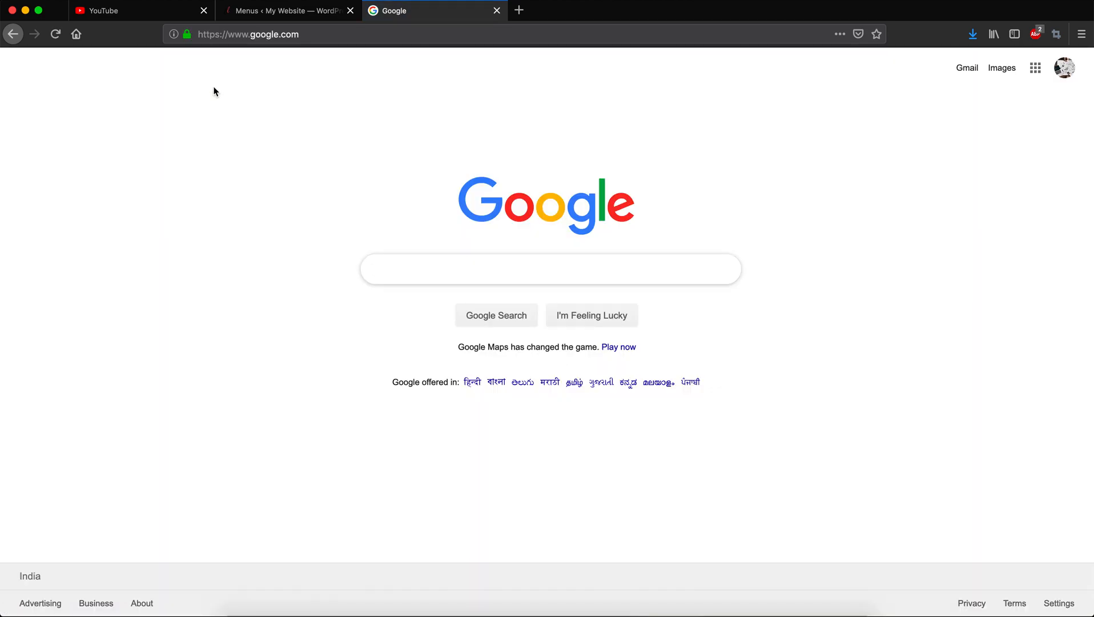
click(12, 35)
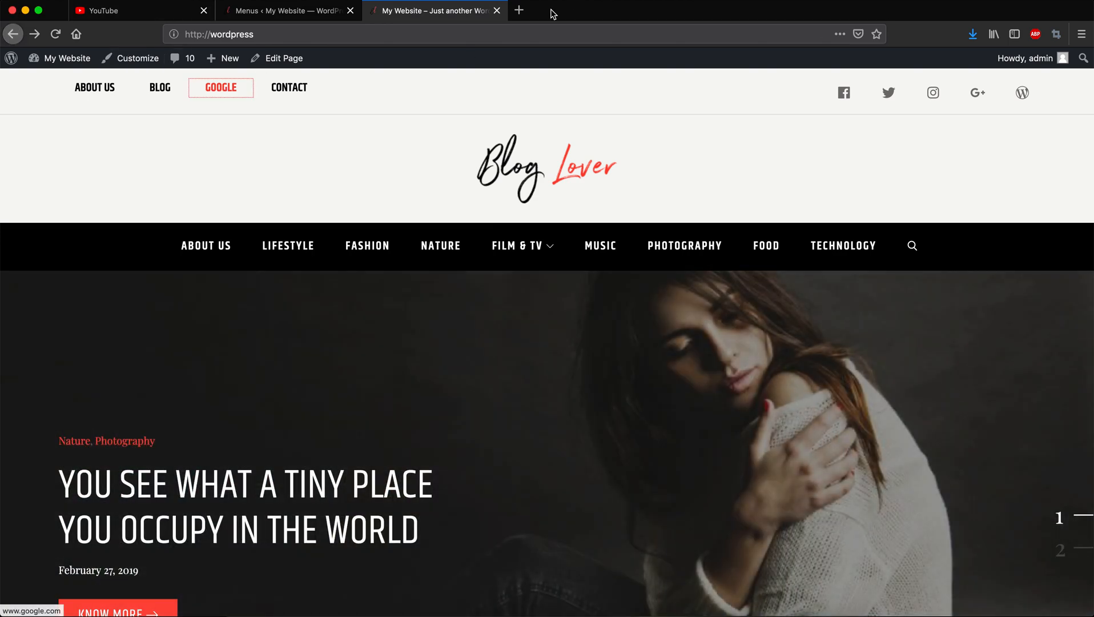
click(302, 12)
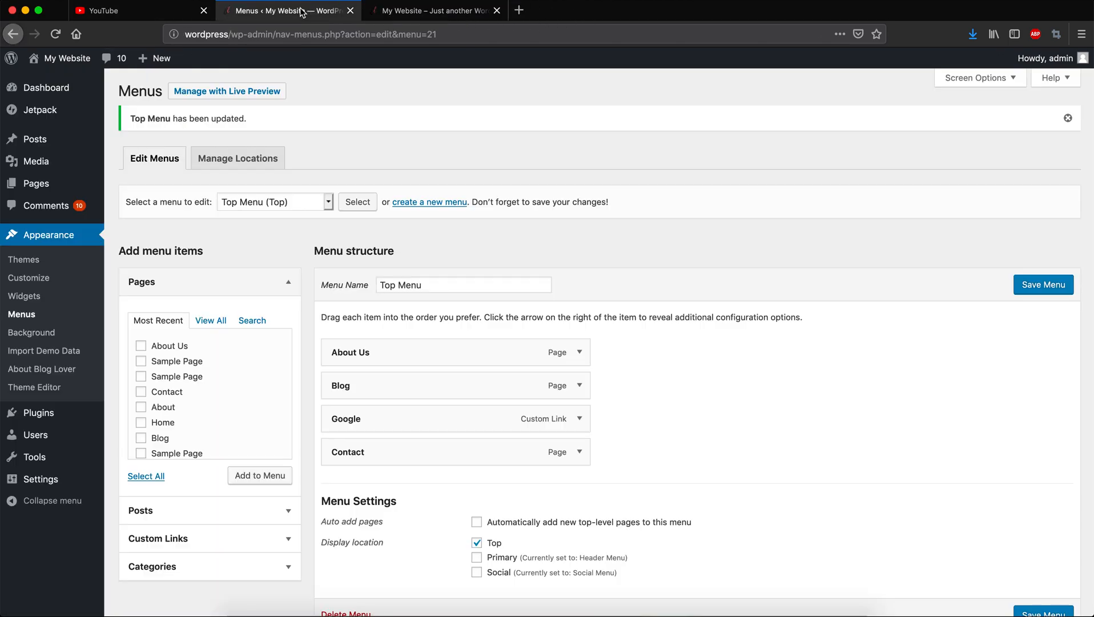
click(579, 418)
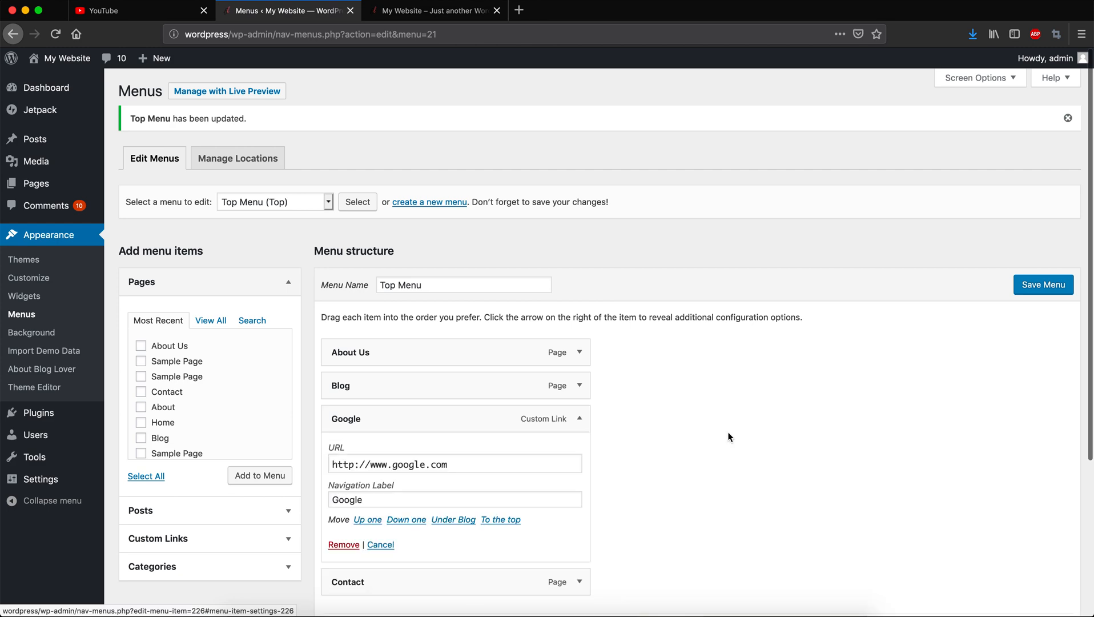
scroll(728, 437, down, 2)
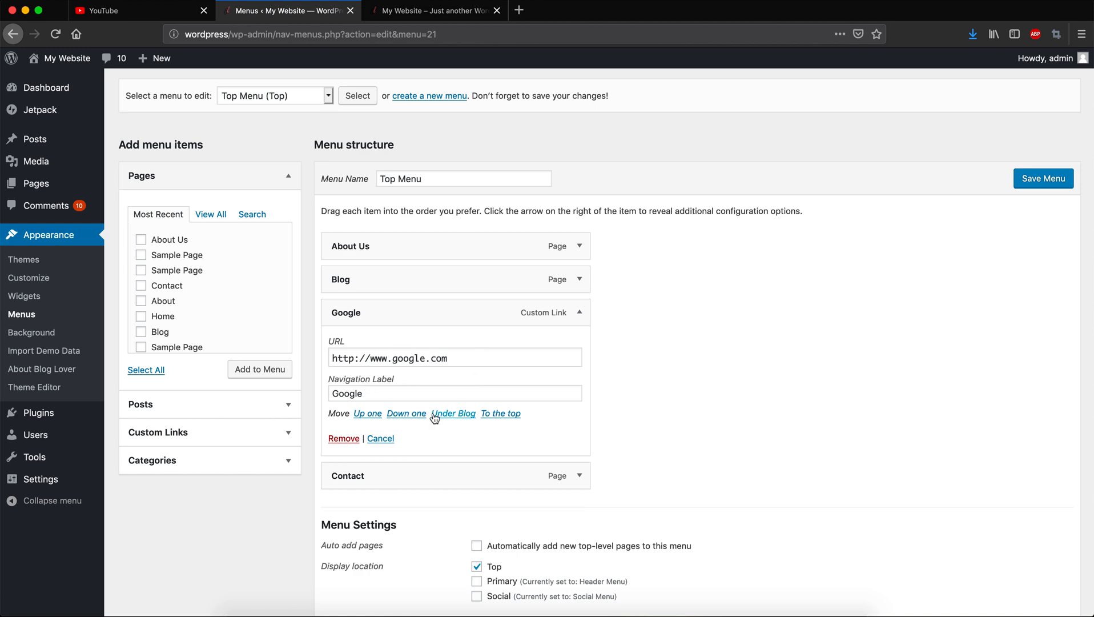
scroll(757, 347, up, 3)
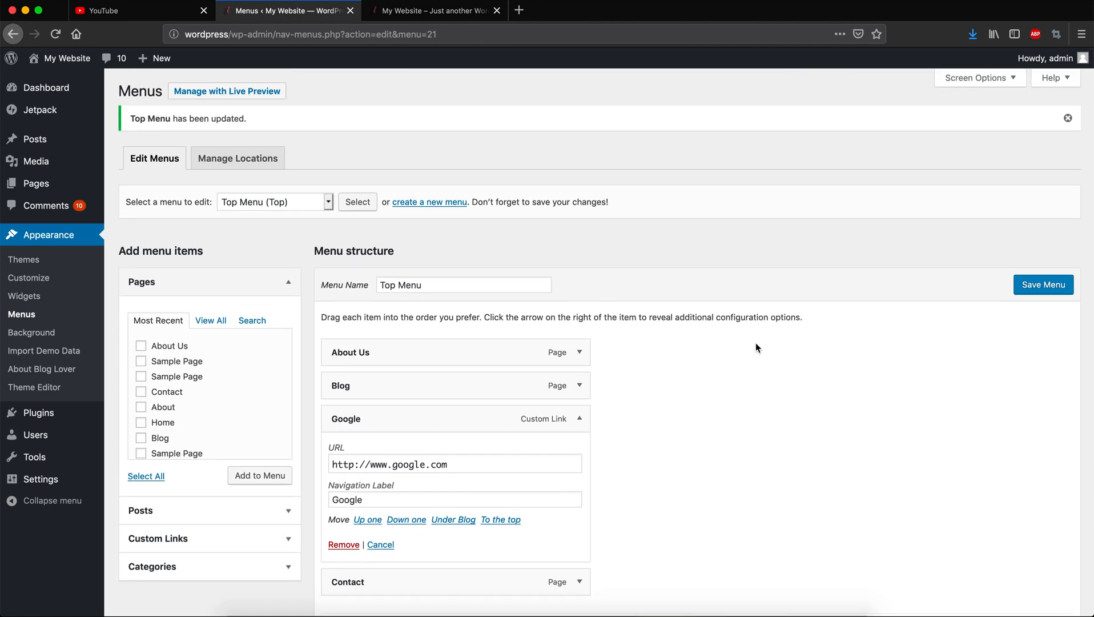
Enable Link Target, Title Attribute, CSS Classes and Description in Screen Options.
click(998, 79)
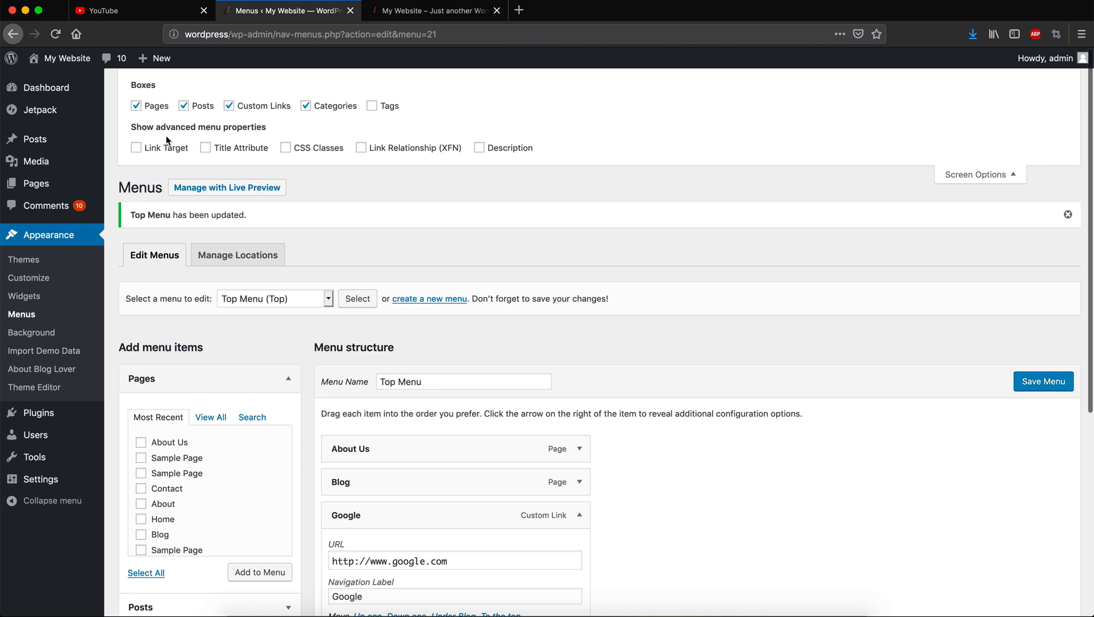
click(160, 148)
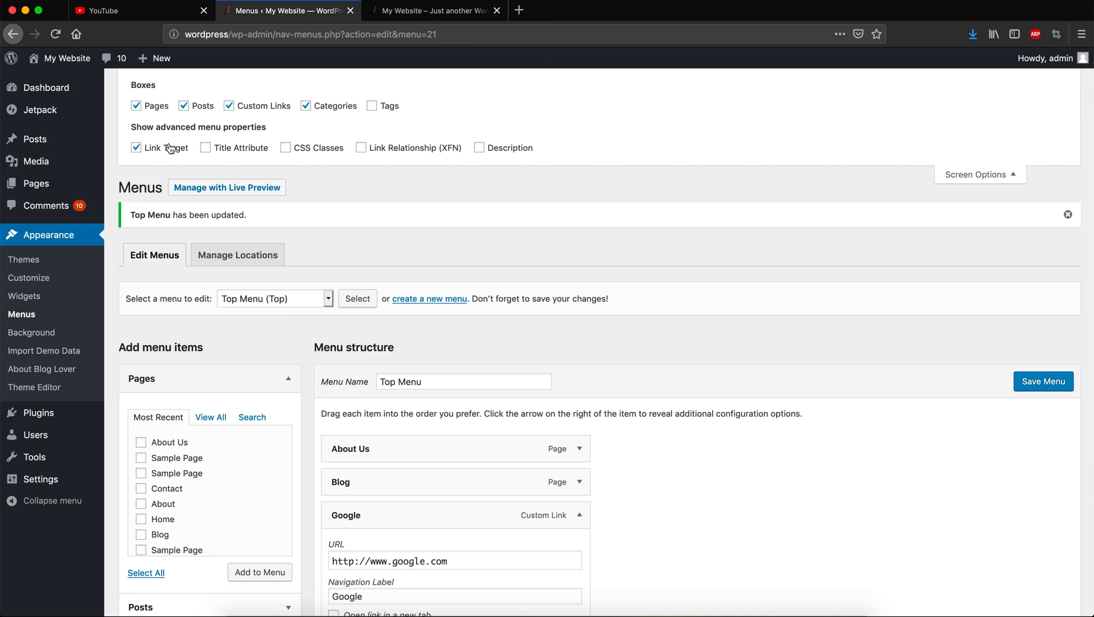
click(223, 154)
click(309, 151)
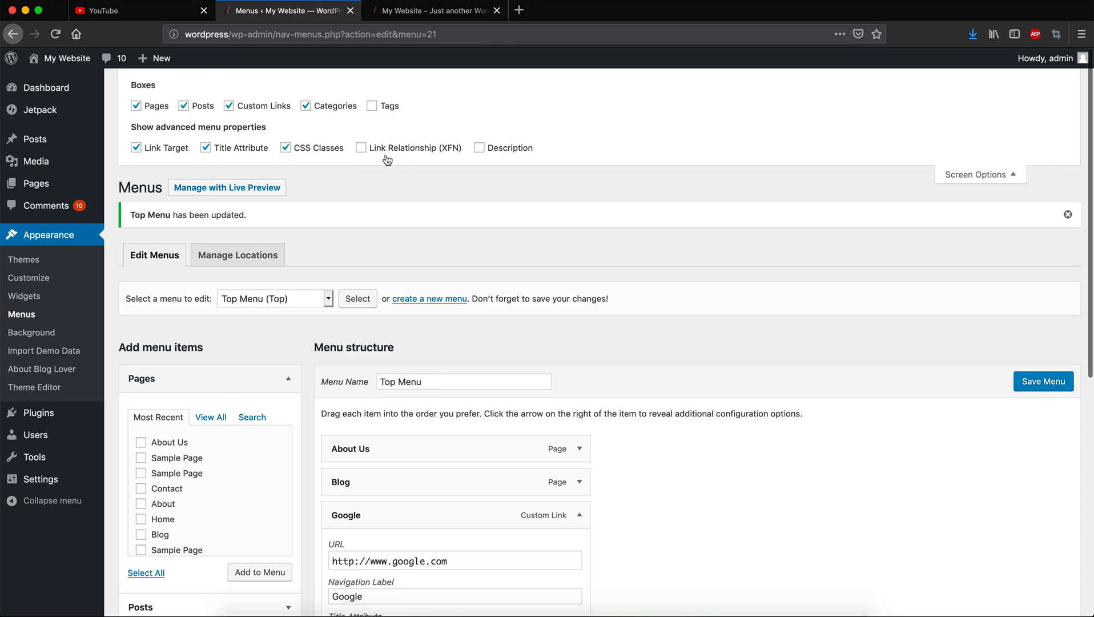
click(523, 150)
click(951, 174)
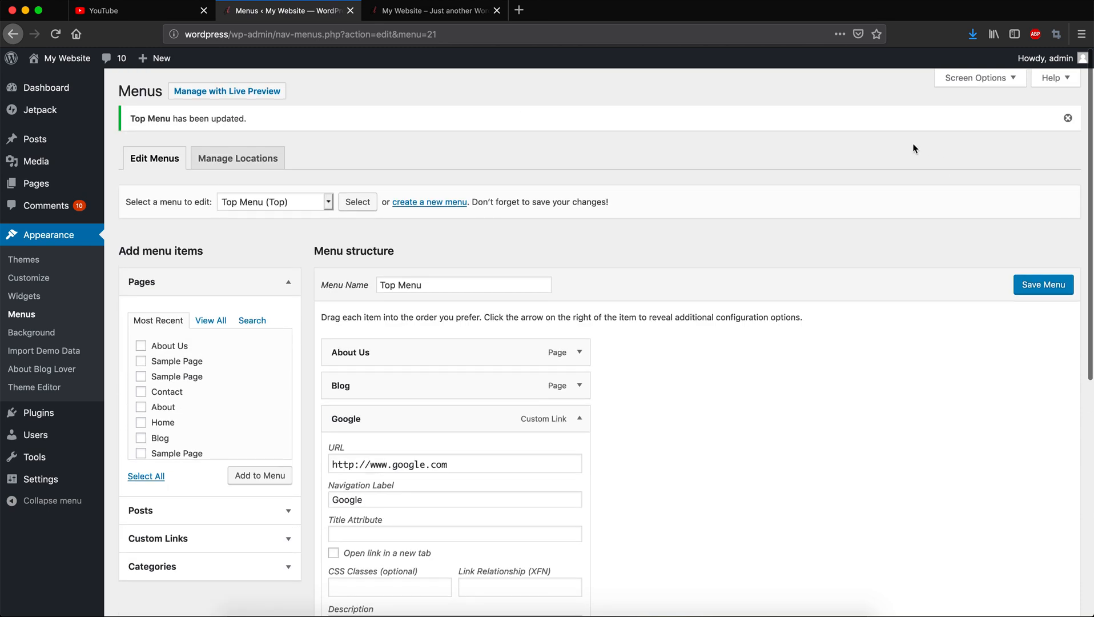
Give the Google menu item the title attribute 'Goto Google Website'.
scroll(832, 403, down, 5)
click(397, 303)
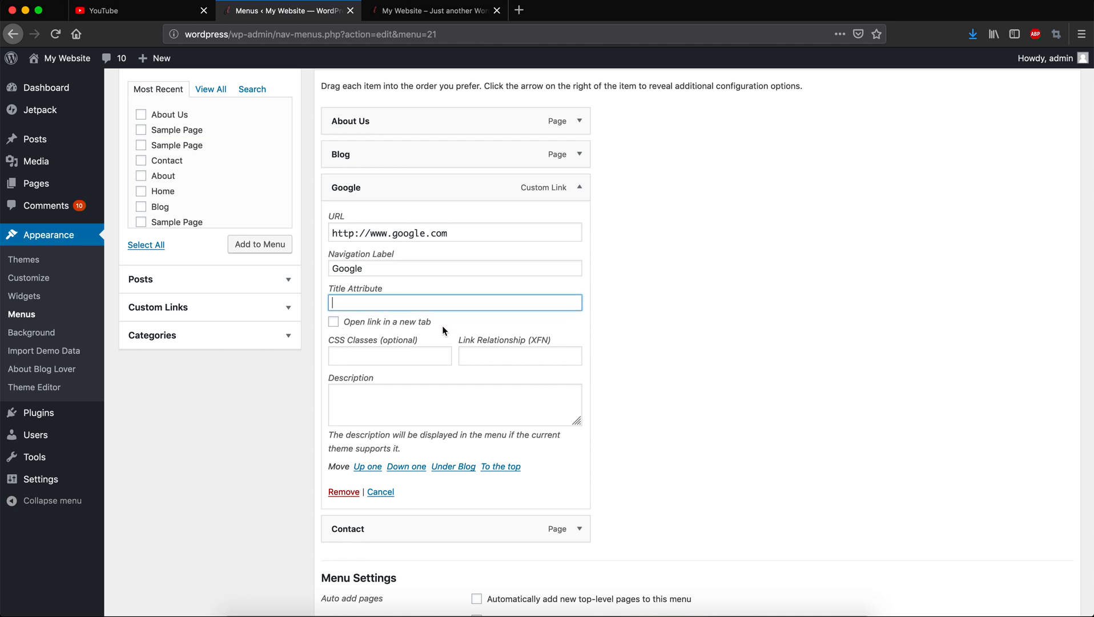
click(407, 354)
click(486, 410)
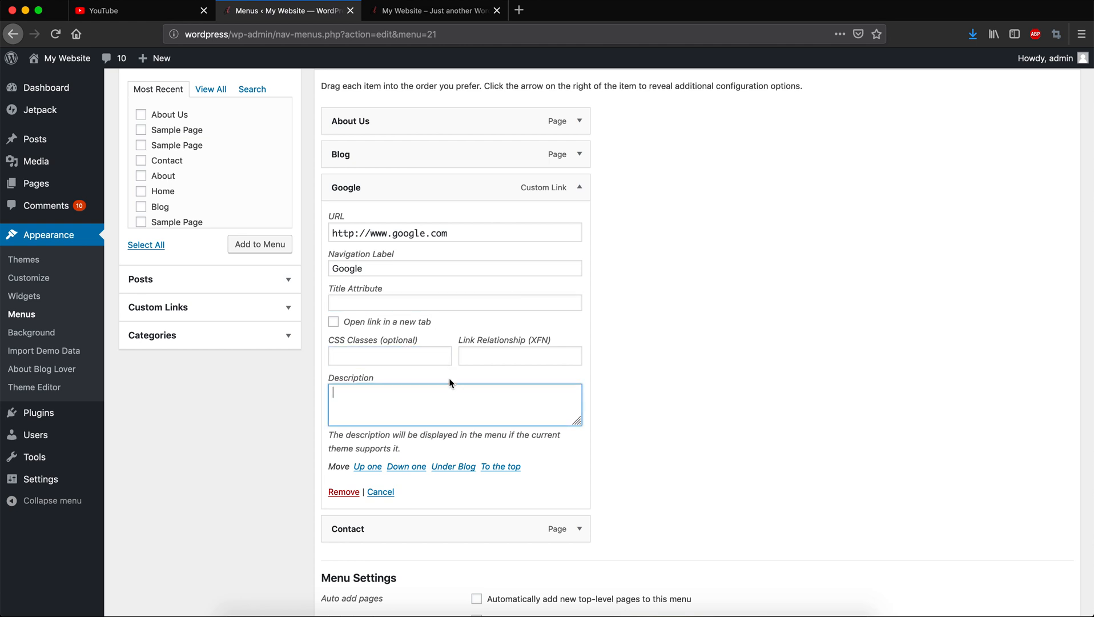
click(396, 304)
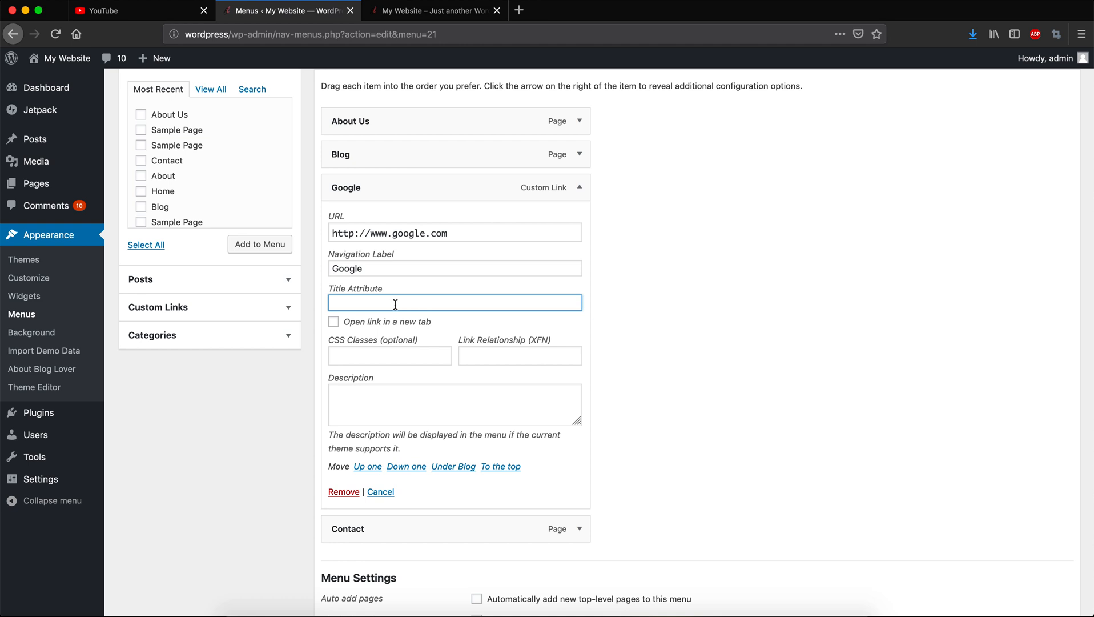
text(Goto Google Website)
Make the Google link open in a new tab and save the Top Menu.
click(334, 322)
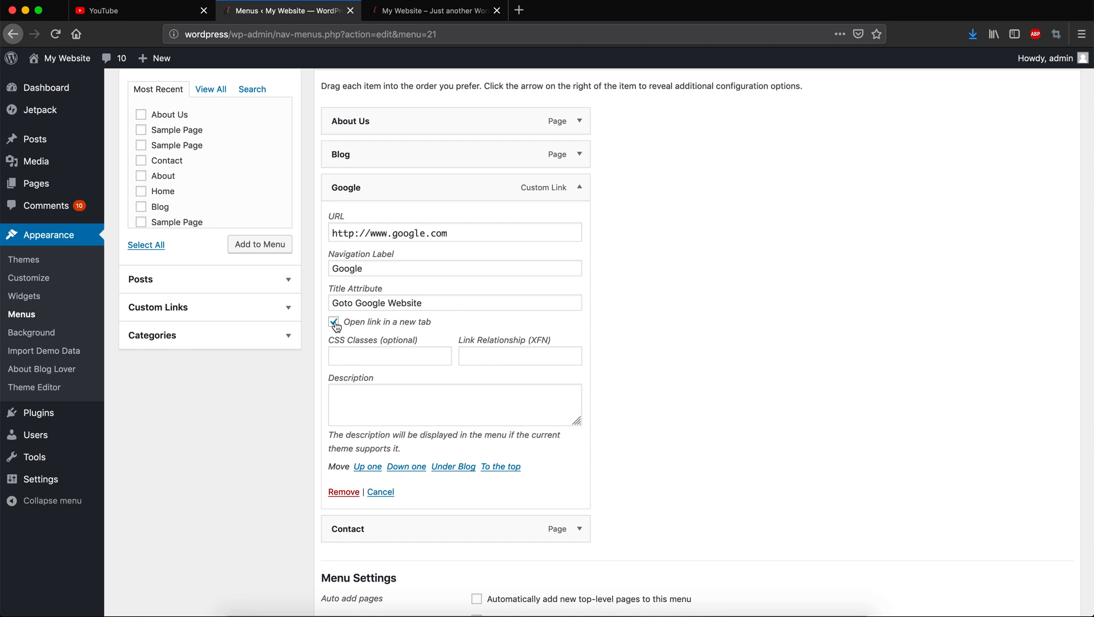
triple_click(464, 235)
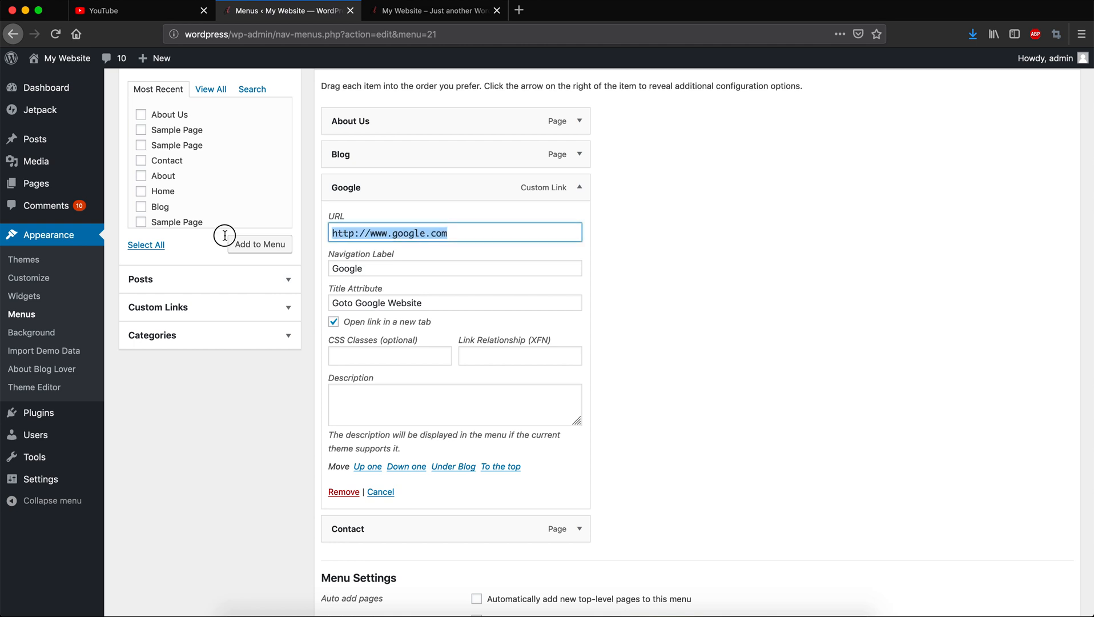
click(731, 251)
scroll(851, 410, down, 5)
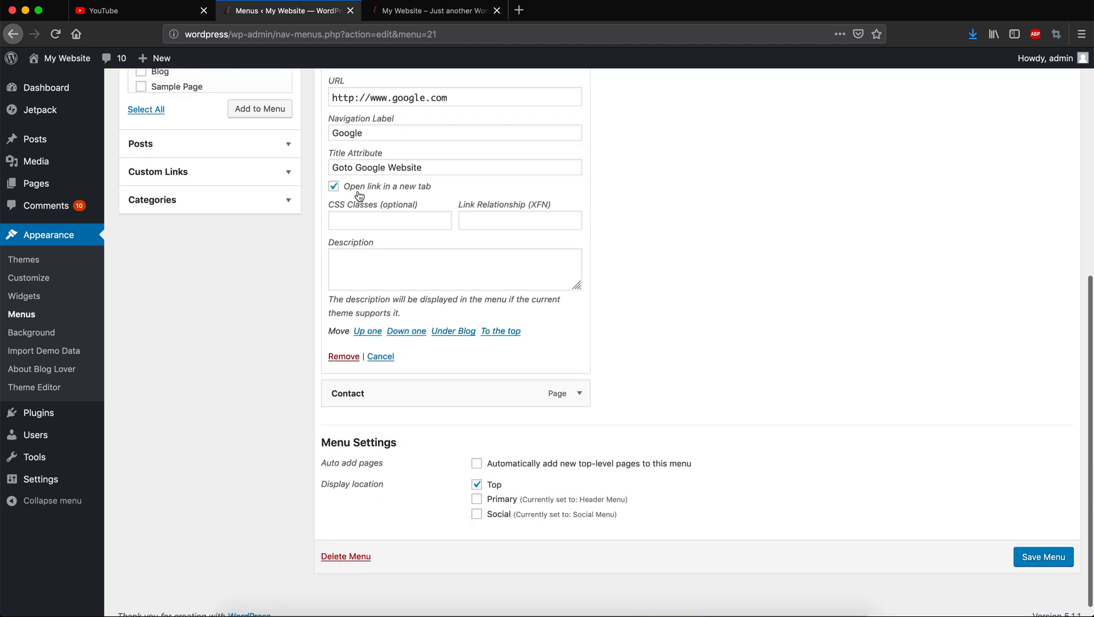
click(1048, 562)
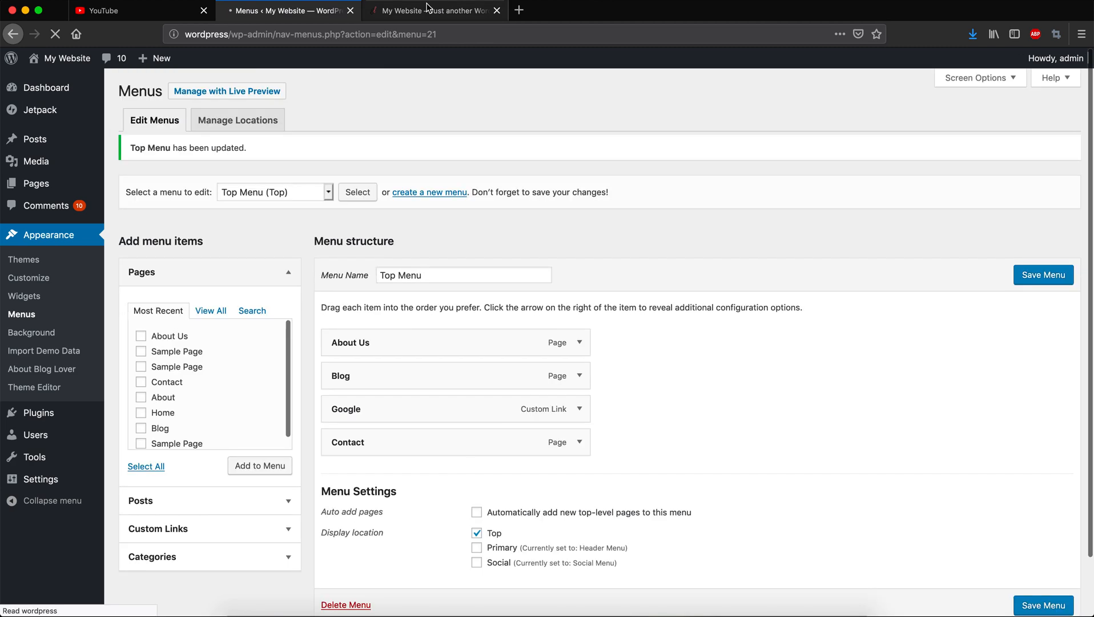
click(428, 10)
Reload the site, confirm GOOGLE opens google.com in a new tab, then return to Menus.
key(super+r)
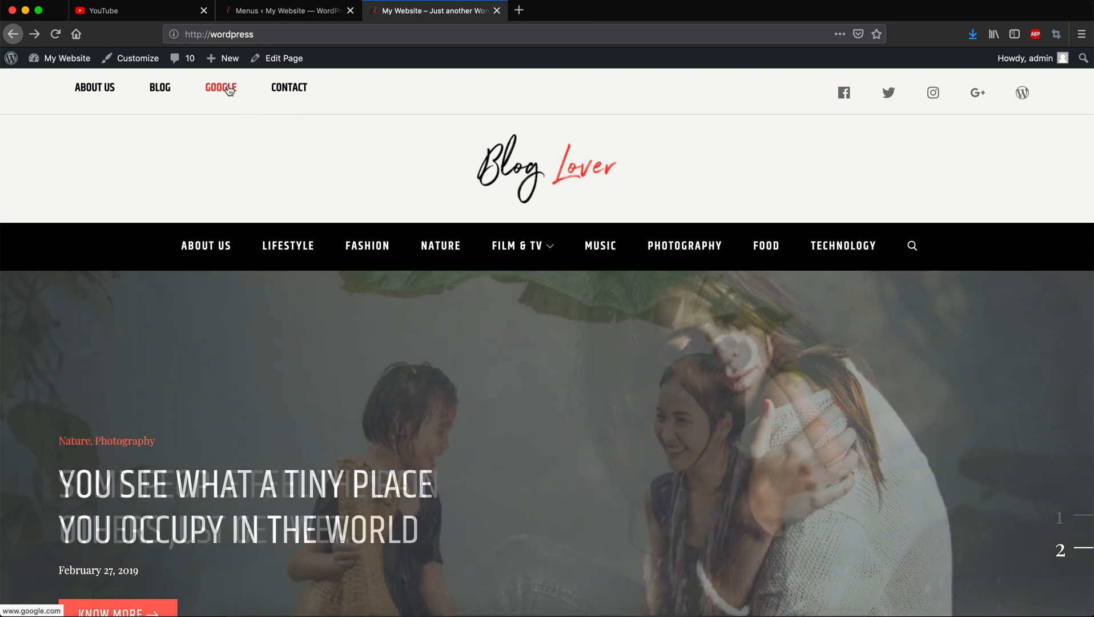
click(227, 89)
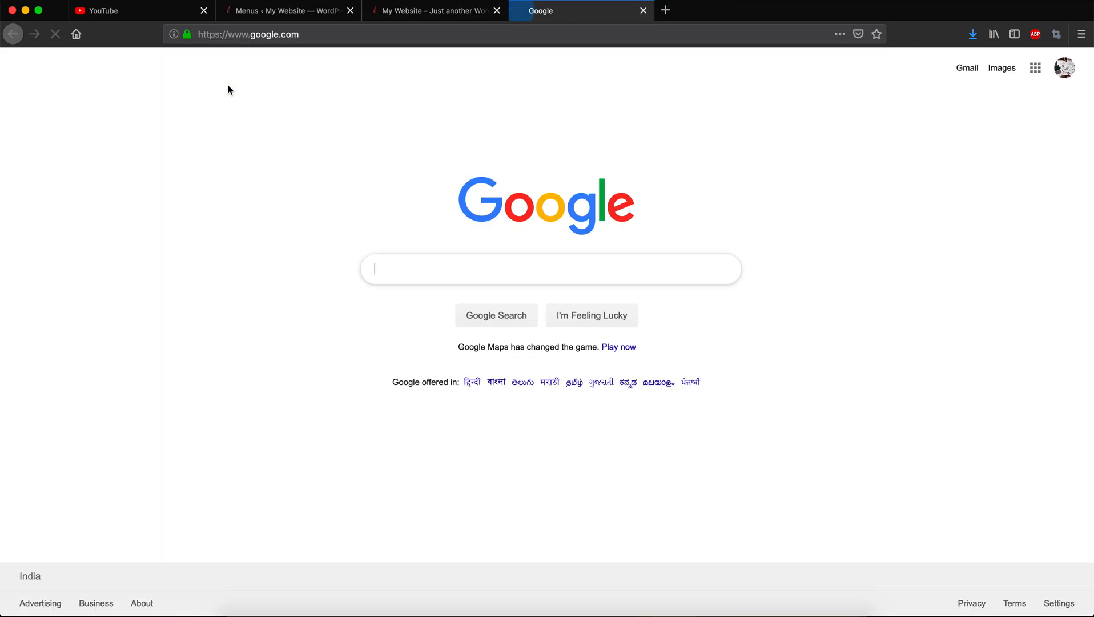
click(407, 11)
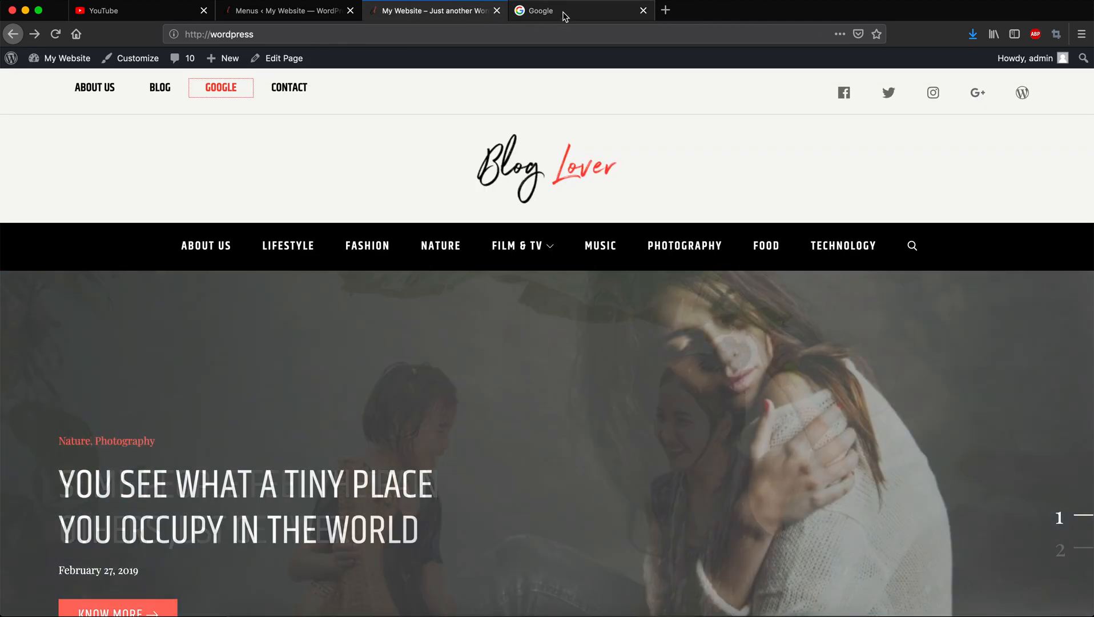
click(564, 16)
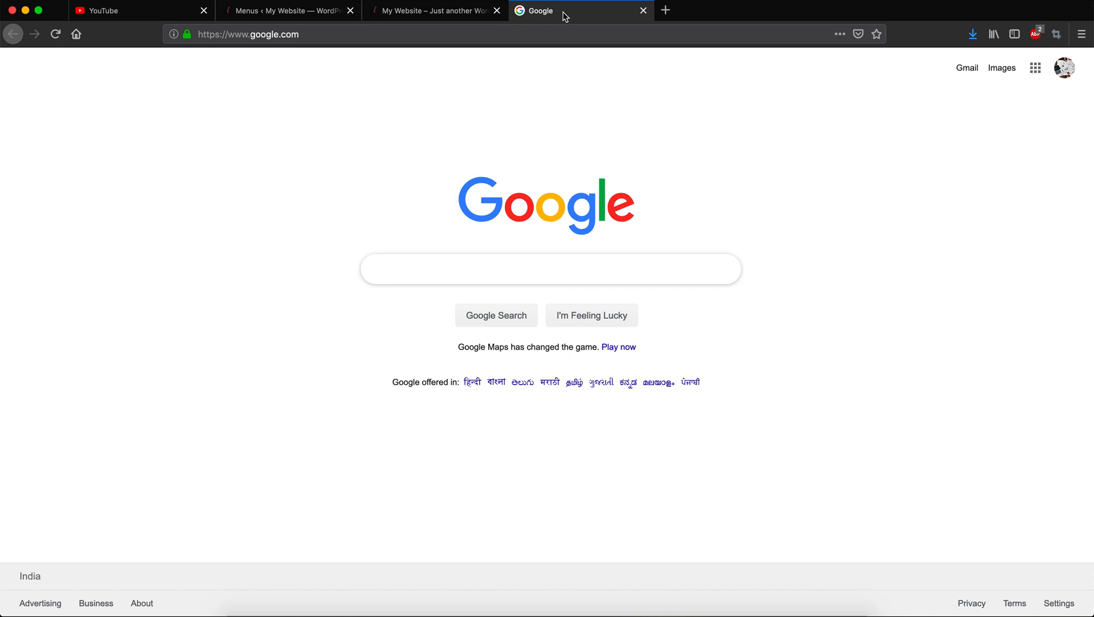
click(440, 14)
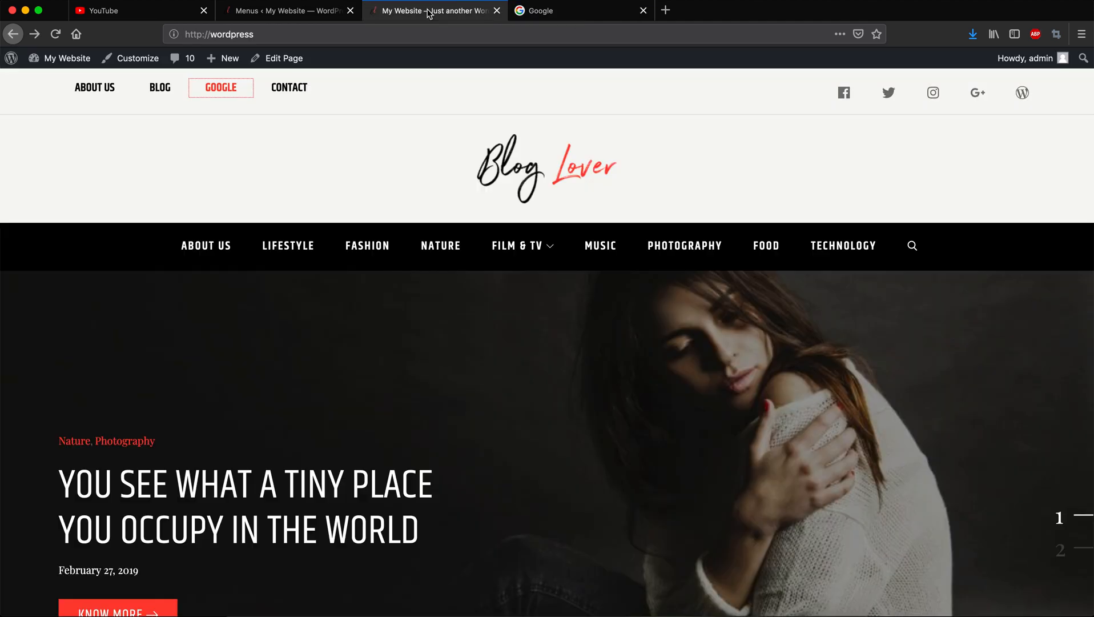
click(274, 12)
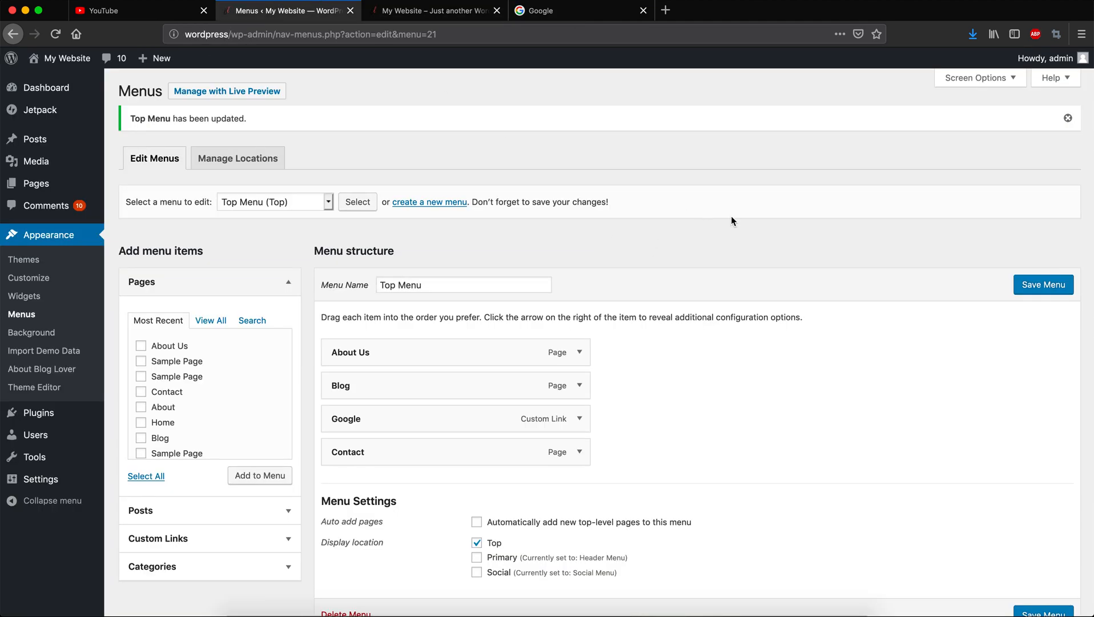